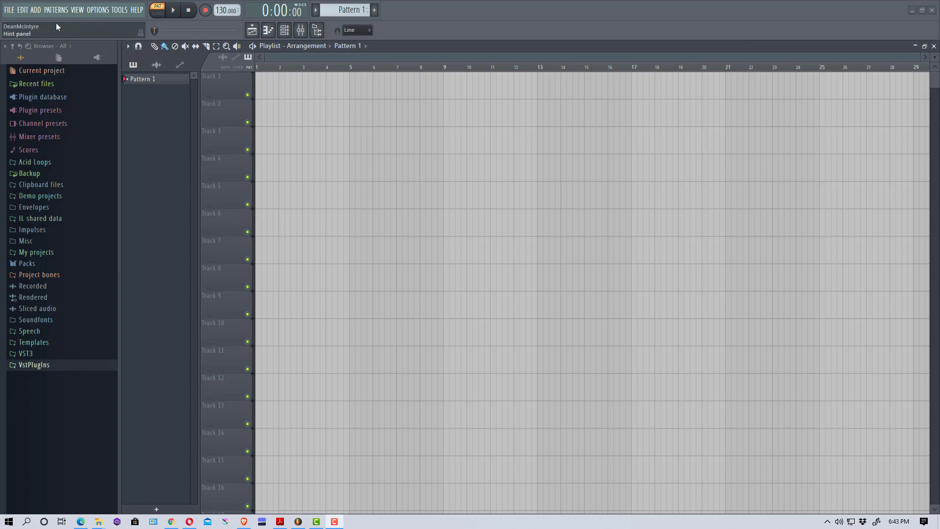
Open the Plugin Manager from Options, filter it by 'blue' and select BlueARP
{"action": "left_click", "coordinate": [98, 11]}
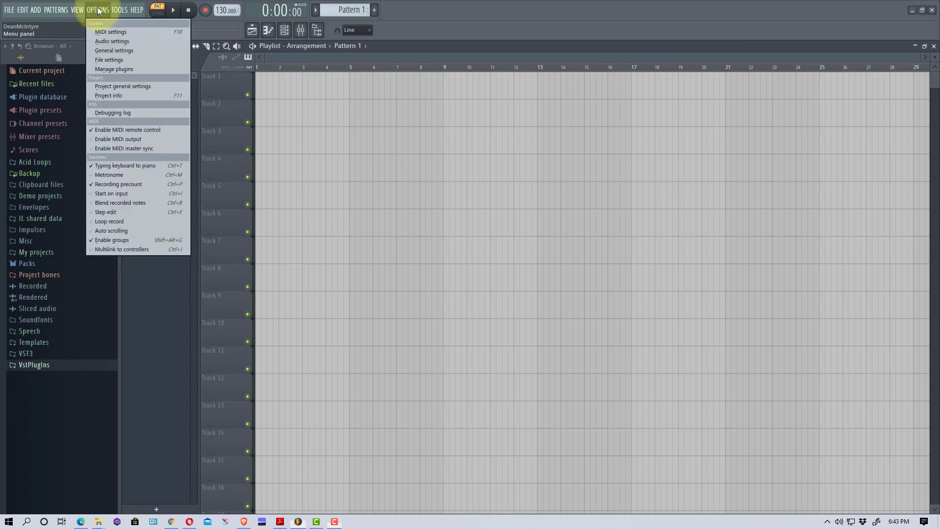
{"action": "left_click", "coordinate": [122, 69]}
{"action": "left_click_drag", "start_coordinate": [358, 7], "coordinate": [482, 47]}
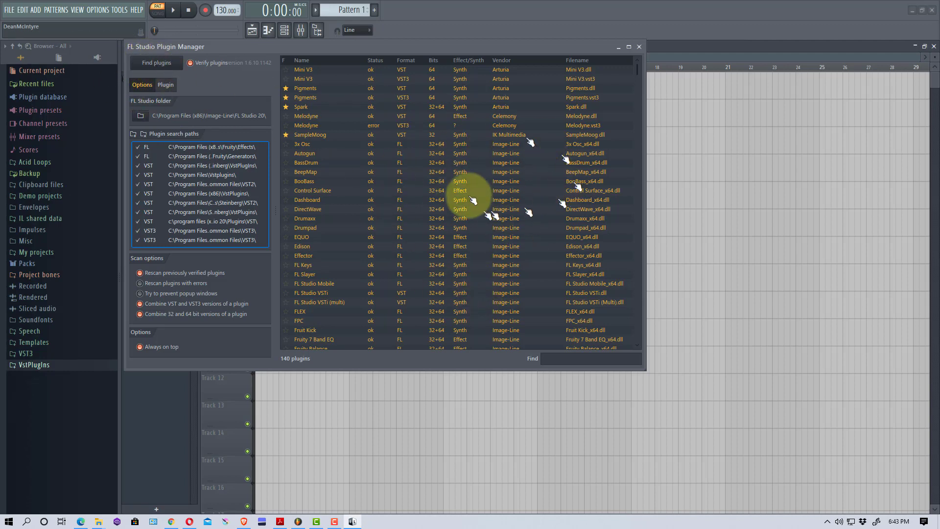
{"action": "left_click", "coordinate": [574, 359]}
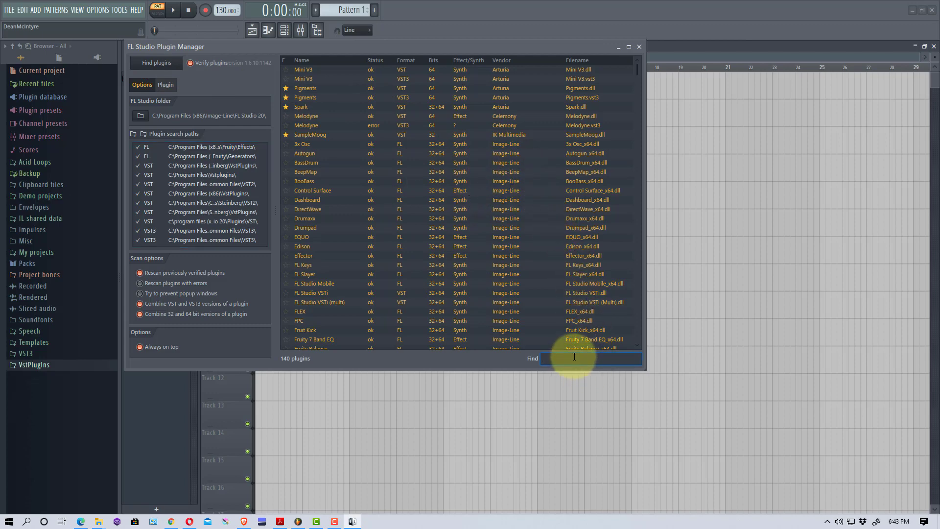
{"action": "type", "text": "blue"}
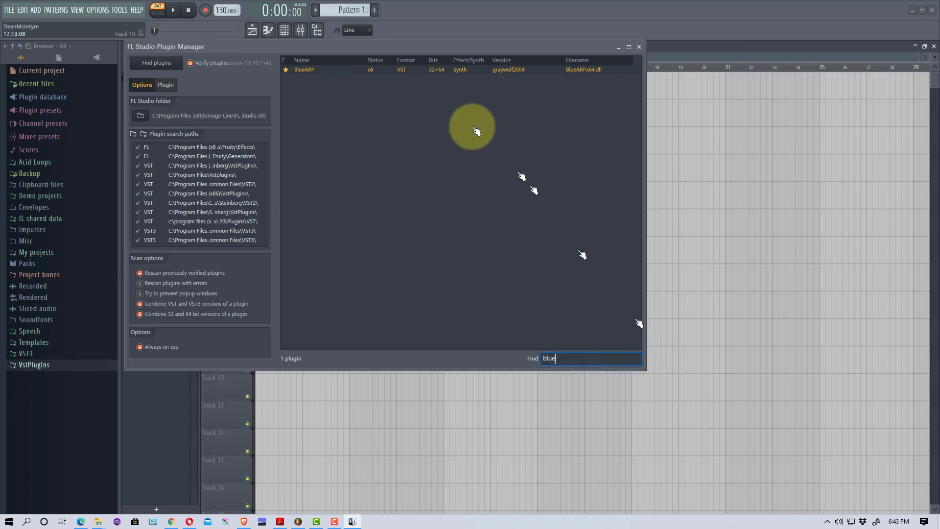
{"action": "left_click", "coordinate": [285, 71]}
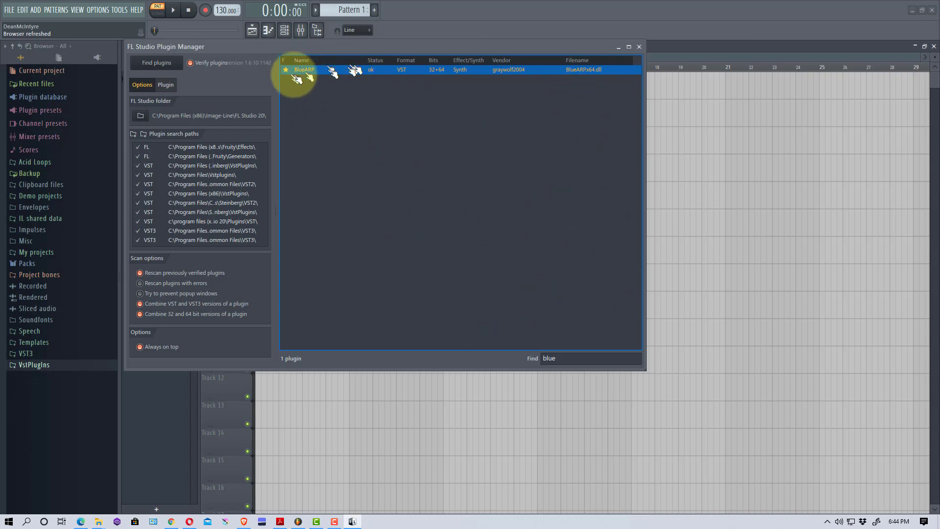
Close the Plugin Manager, open the Channel rack and show its add-channel plugin list
{"action": "left_click", "coordinate": [640, 47]}
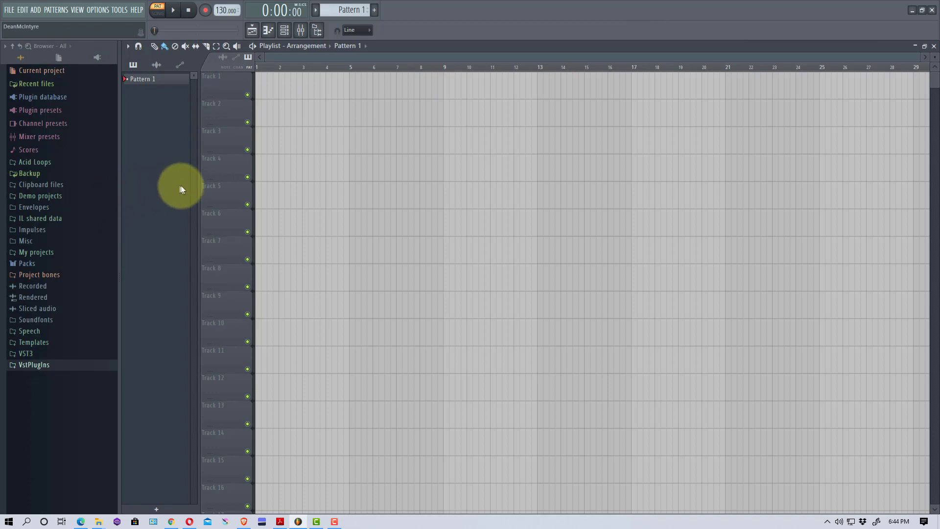
{"action": "left_click", "coordinate": [285, 31]}
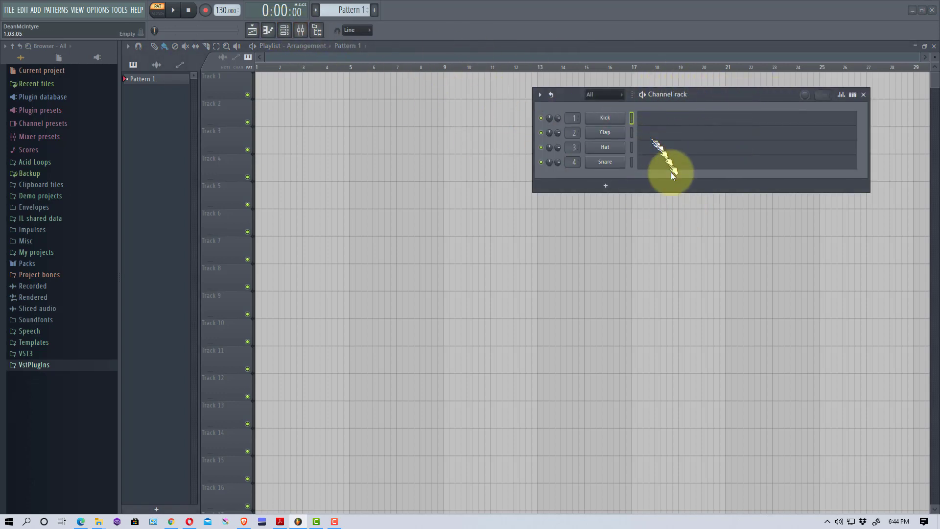
{"action": "left_click", "coordinate": [606, 186]}
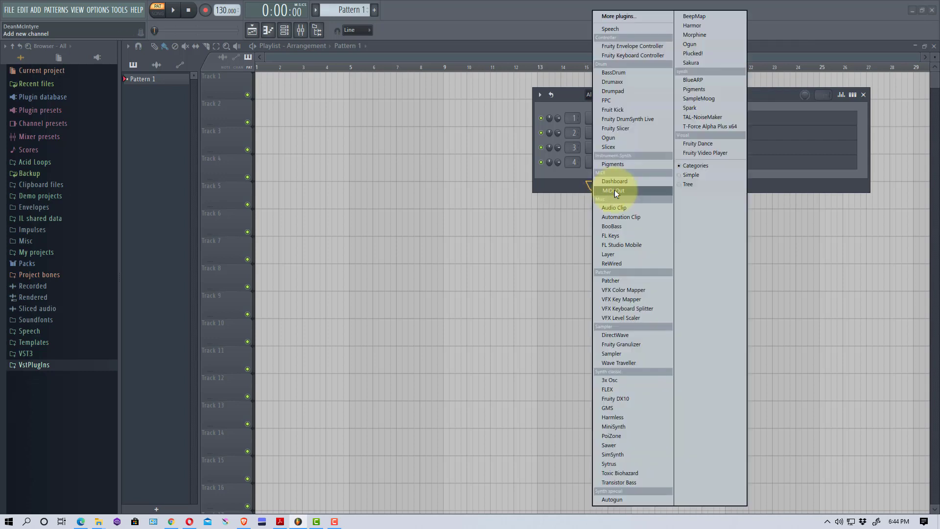
Add BlueARP as a new channel in the Channel rack
{"action": "left_click", "coordinate": [713, 81]}
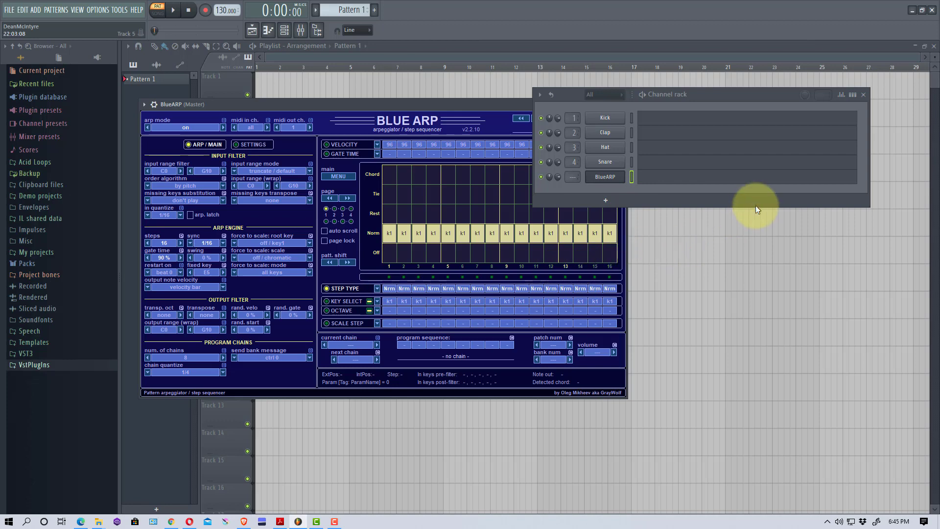
{"action": "left_click", "coordinate": [606, 200]}
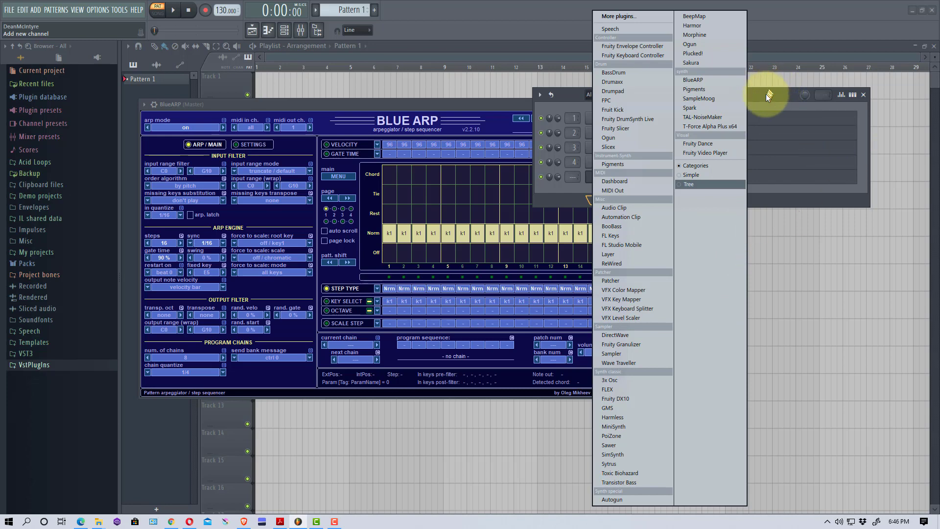
Add a T-Force Alpha Plus x64 channel and assign mixer inserts 5 (BlueARP) and 6 (T-Force)
{"action": "left_click", "coordinate": [724, 128]}
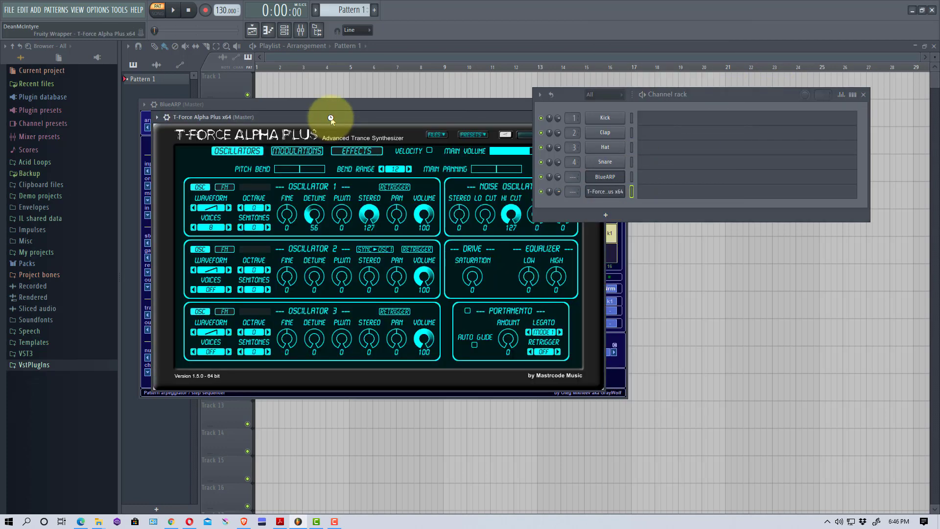
{"action": "left_click_drag", "start_coordinate": [331, 118], "coordinate": [627, 240]}
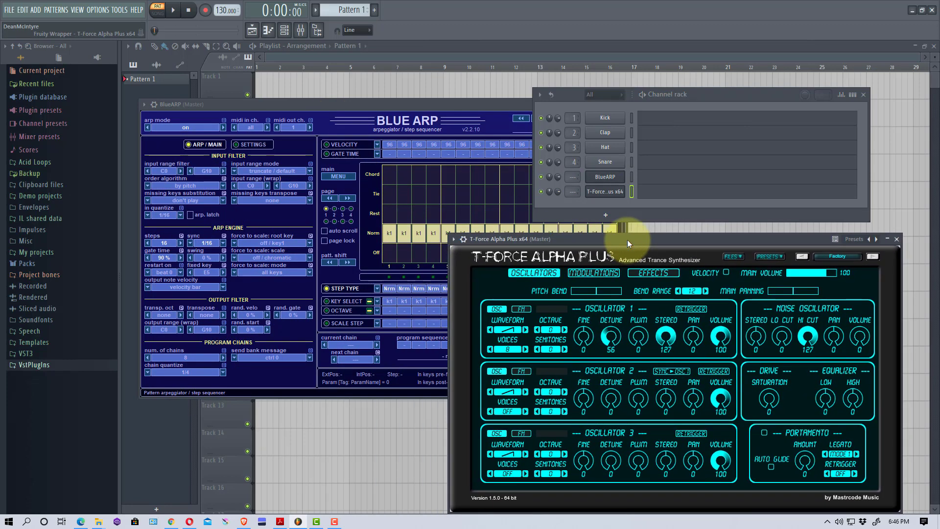
{"action": "left_click", "coordinate": [569, 175]}
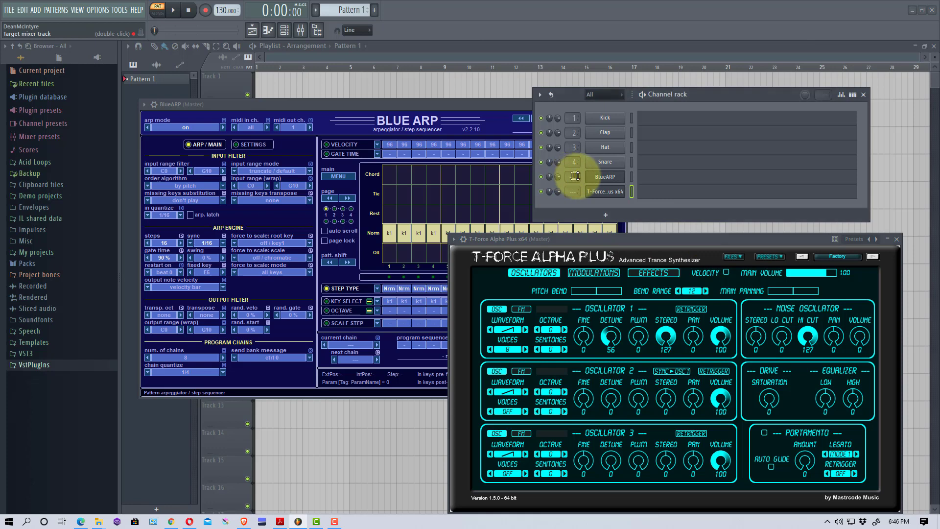
{"action": "scroll", "coordinate": [577, 176], "scroll_direction": "up", "scroll_amount": 3}
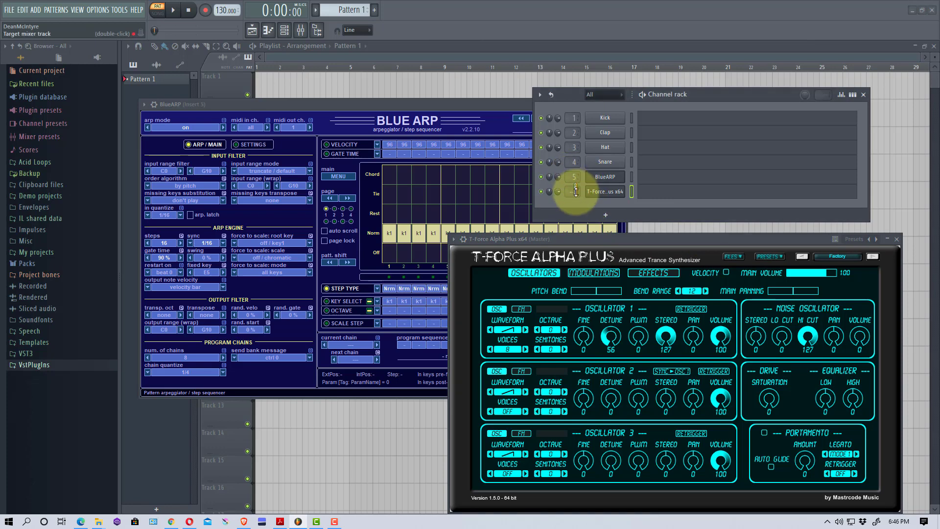
{"action": "scroll", "coordinate": [577, 192], "scroll_direction": "up", "scroll_amount": 2}
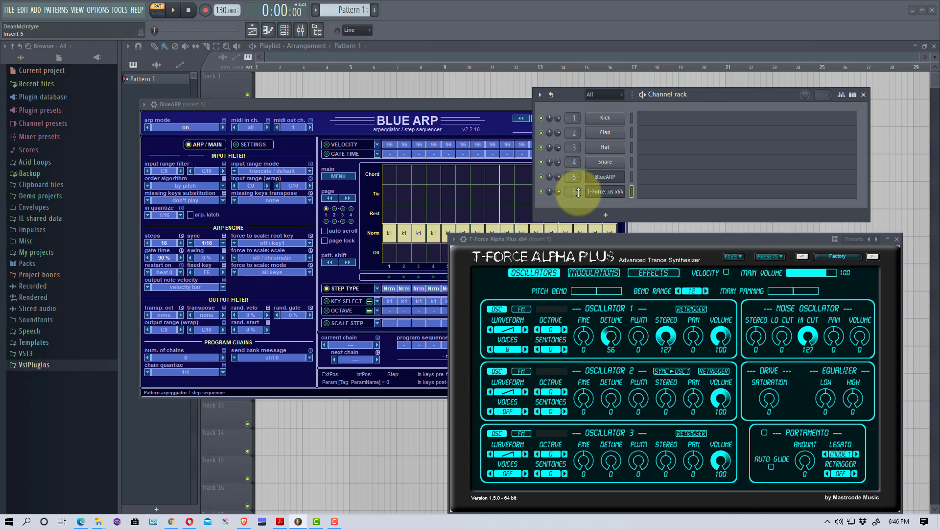
{"action": "scroll", "coordinate": [577, 192], "scroll_direction": "down", "scroll_amount": 1}
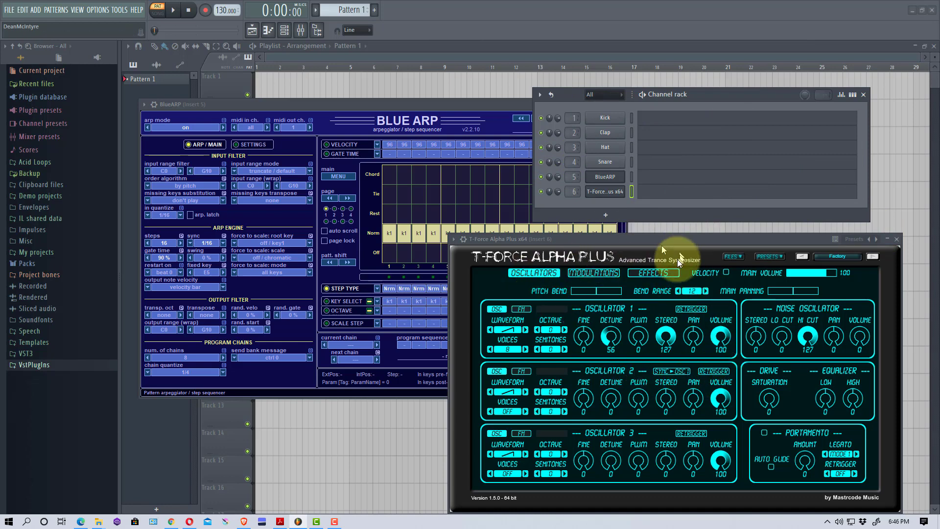
Set T-Force Alpha Plus's MIDI input port to 11 and close its window
{"action": "left_click_drag", "start_coordinate": [708, 238], "coordinate": [689, 206]}
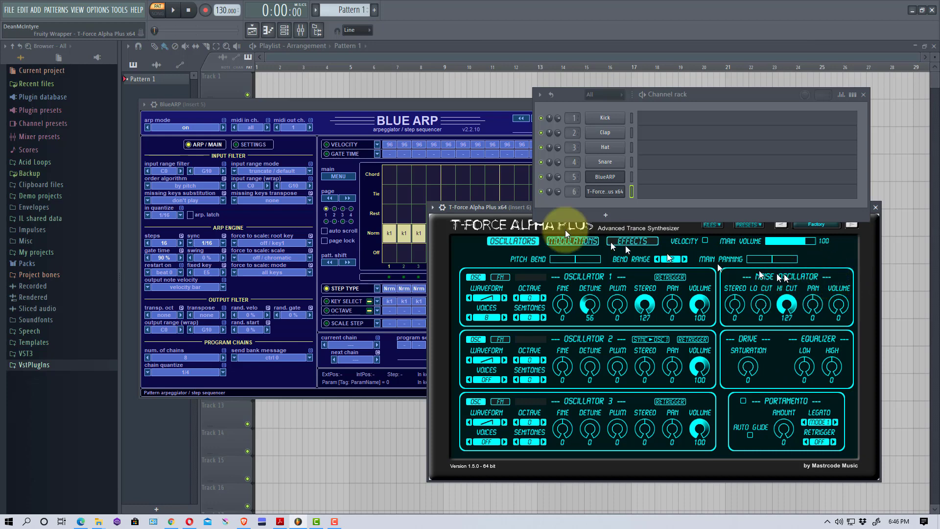
{"action": "left_click", "coordinate": [444, 208]}
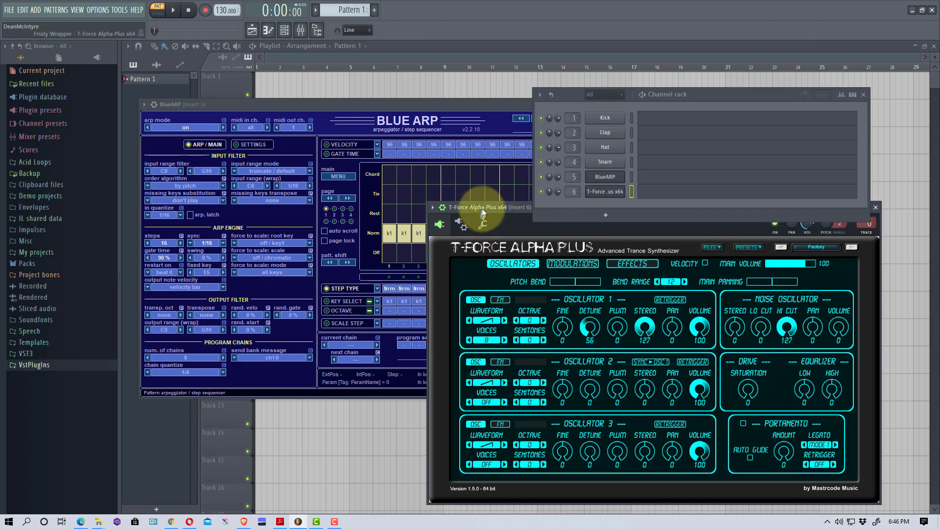
{"action": "left_click_drag", "start_coordinate": [482, 207], "coordinate": [356, 208]}
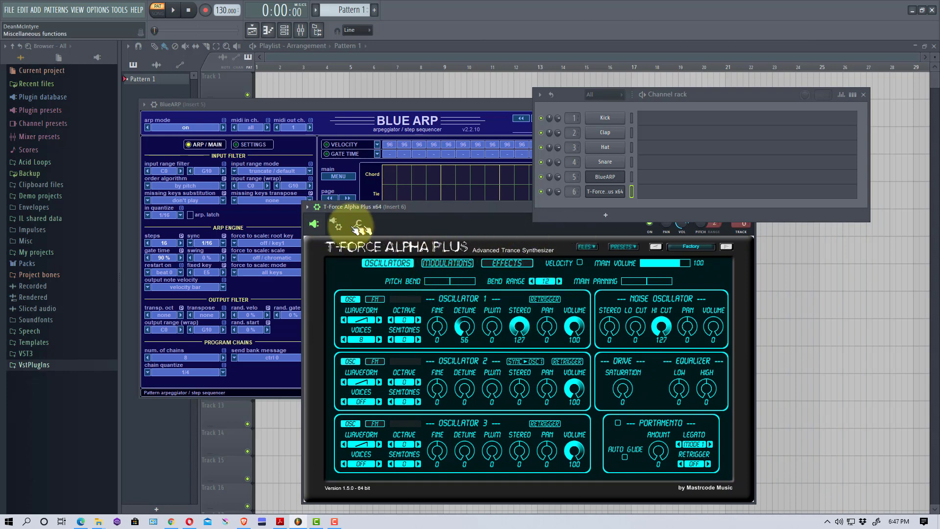
{"action": "left_click", "coordinate": [336, 222]}
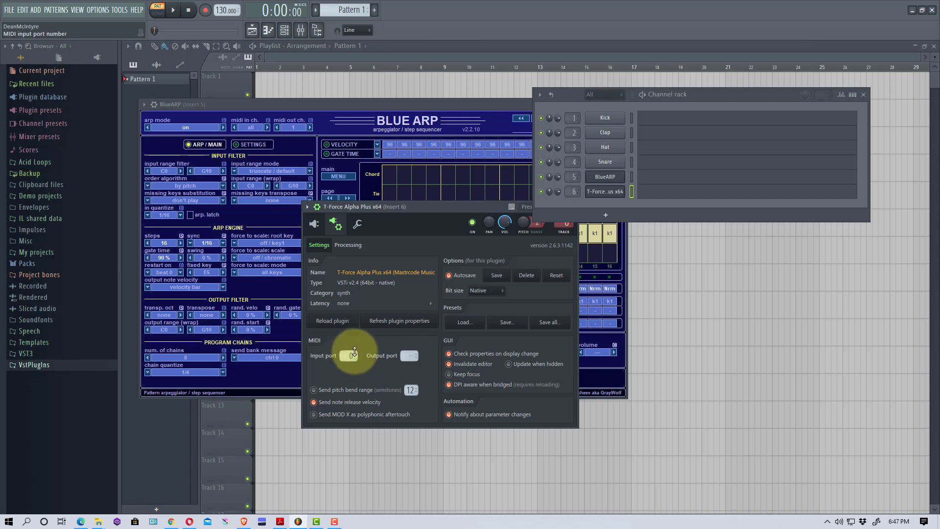
{"action": "scroll", "coordinate": [355, 352], "scroll_direction": "up", "scroll_amount": 2}
{"action": "scroll", "coordinate": [350, 356], "scroll_direction": "up", "scroll_amount": 1}
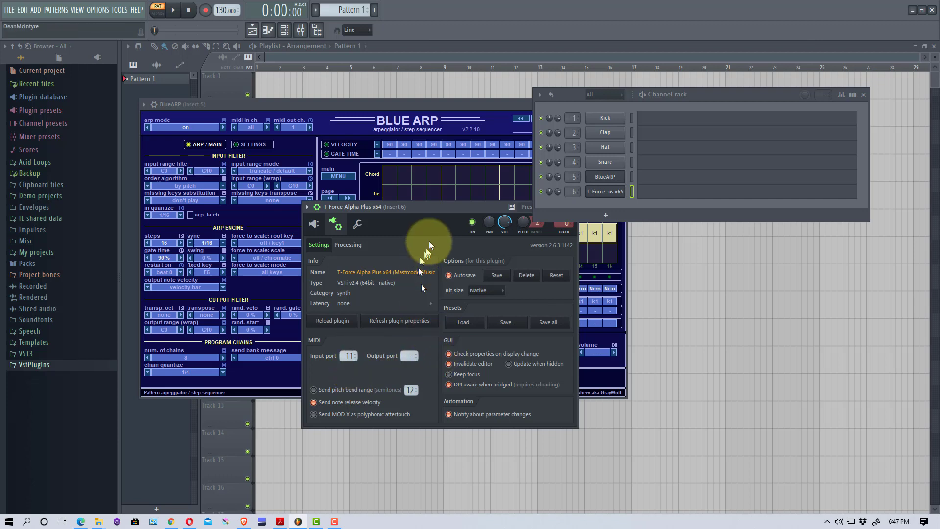
{"action": "left_click_drag", "start_coordinate": [451, 212], "coordinate": [445, 251]}
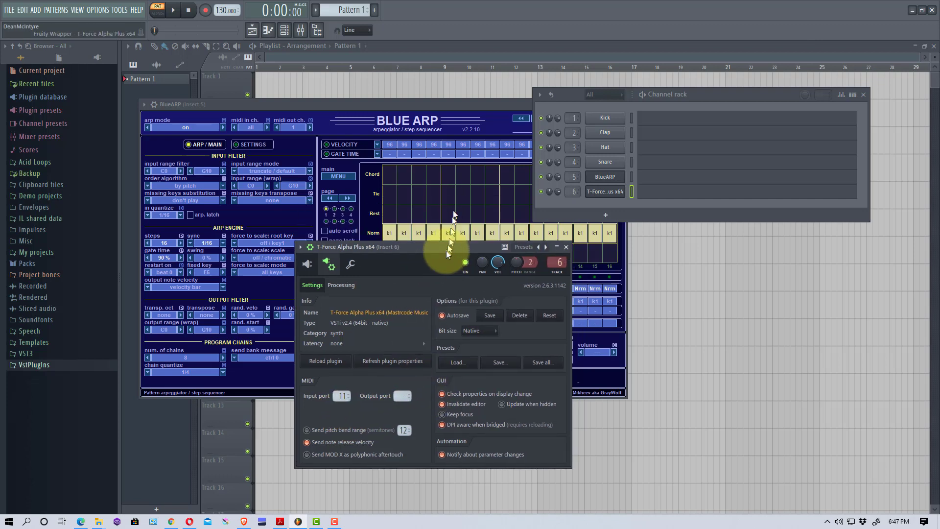
{"action": "left_click", "coordinate": [567, 248]}
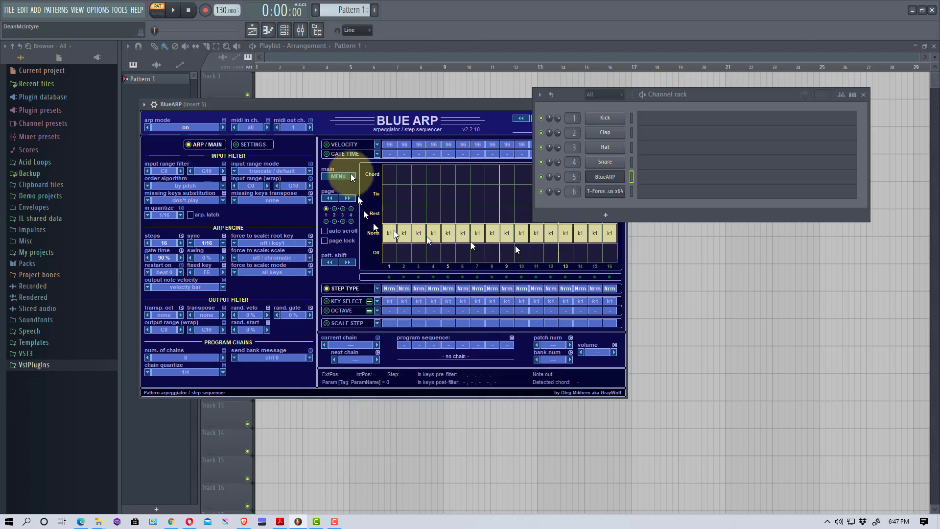
Confirm BlueARP's MIDI output port is 11 and close its plugin window
{"action": "left_click", "coordinate": [156, 106]}
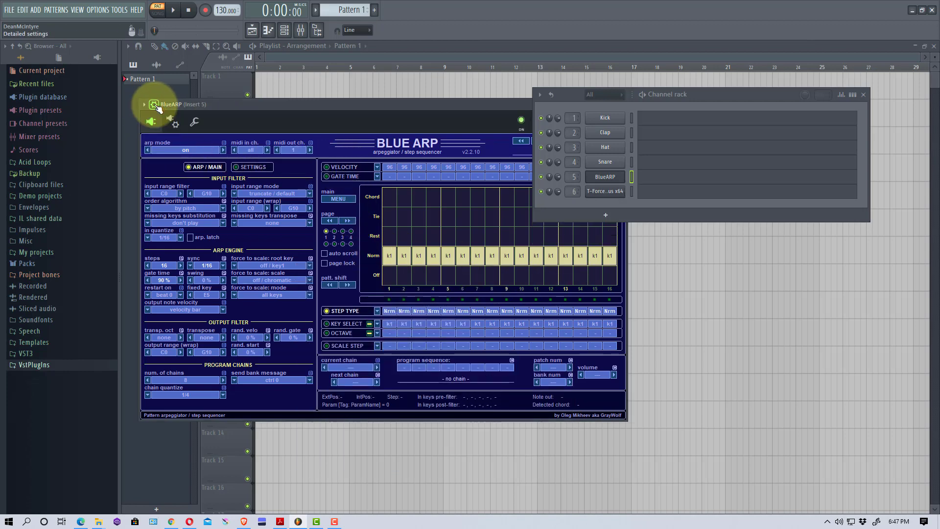
{"action": "left_click", "coordinate": [171, 122]}
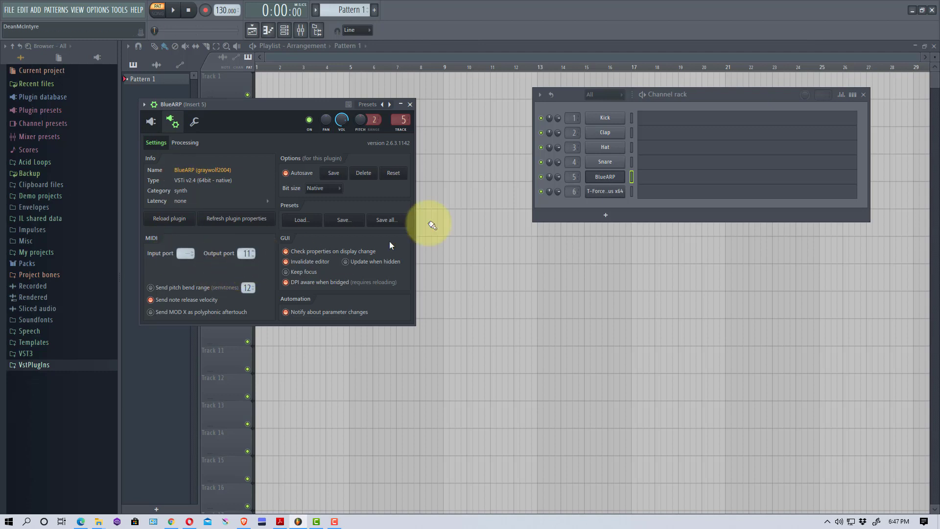
{"action": "left_click", "coordinate": [410, 104]}
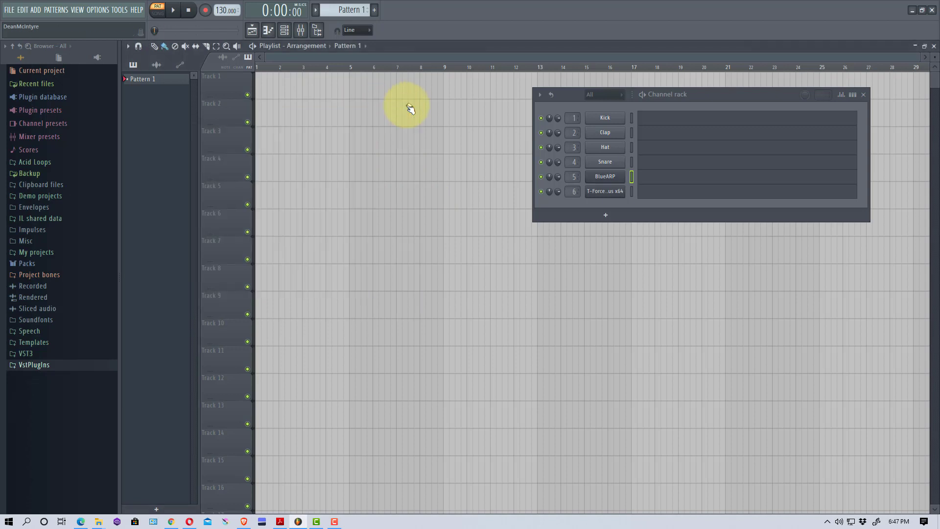
Draw one C4 note about a bar long in BlueARP's Pattern 1 piano roll
{"action": "left_click", "coordinate": [610, 182]}
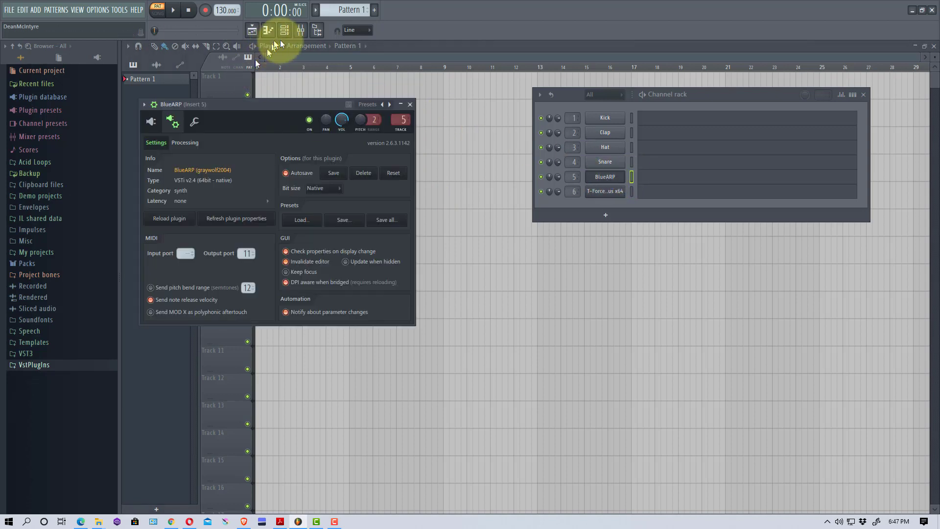
{"action": "left_click", "coordinate": [269, 30]}
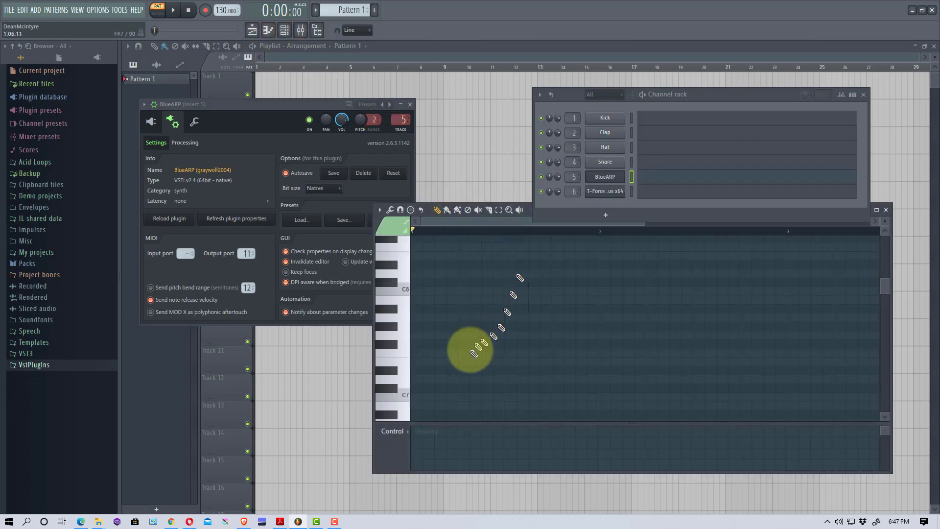
{"action": "scroll", "coordinate": [425, 318], "scroll_direction": "up", "scroll_amount": 6}
{"action": "scroll", "coordinate": [426, 321], "scroll_direction": "down", "scroll_amount": 9}
{"action": "scroll", "coordinate": [438, 312], "scroll_direction": "down", "scroll_amount": 8}
{"action": "left_click", "coordinate": [416, 311]}
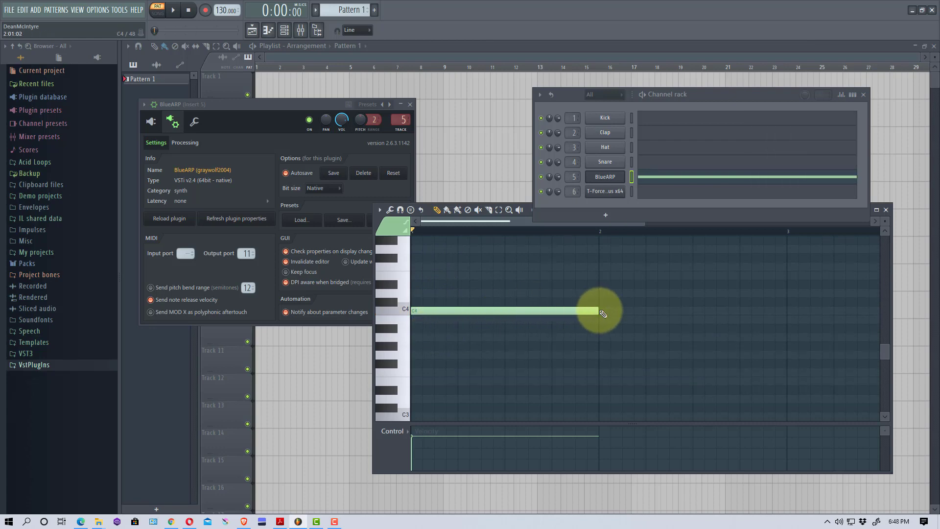
{"action": "mouse_move", "coordinate": [599, 310]}
{"action": "left_mouse_down"}
{"action": "mouse_move", "coordinate": [471, 309]}
{"action": "mouse_move", "coordinate": [598, 311]}
{"action": "mouse_move", "coordinate": [600, 319]}
{"action": "left_mouse_up"}
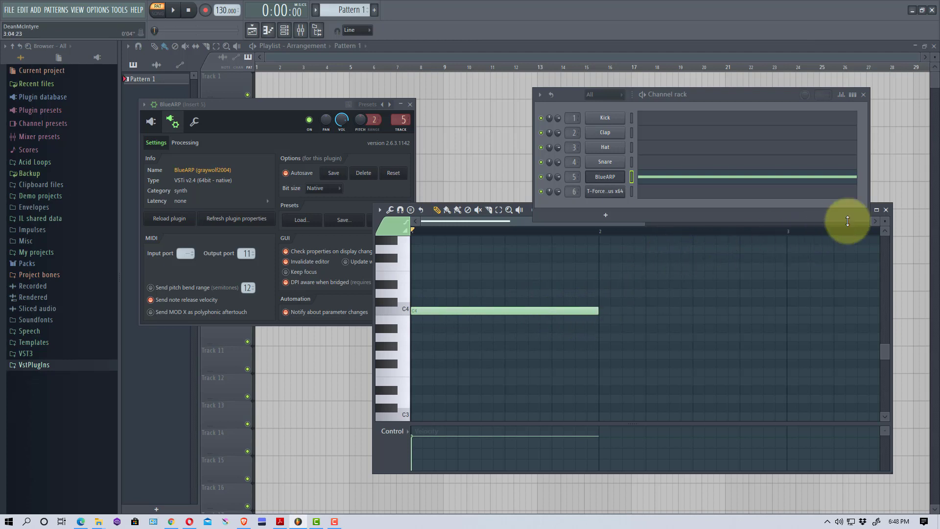
{"action": "left_click", "coordinate": [886, 210]}
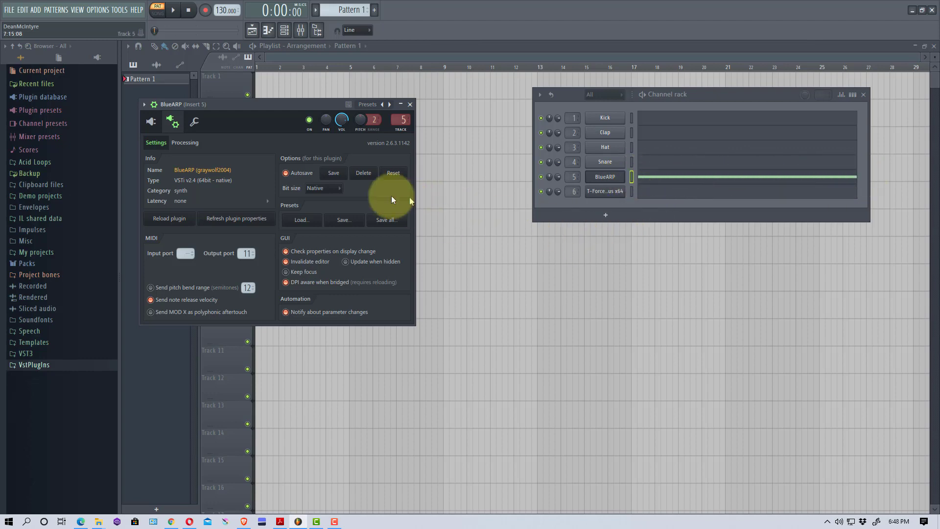
Load BlueARP's Simple 4k Up 4 bars preset, switch to pattern mode and start playback
{"action": "left_click", "coordinate": [151, 122]}
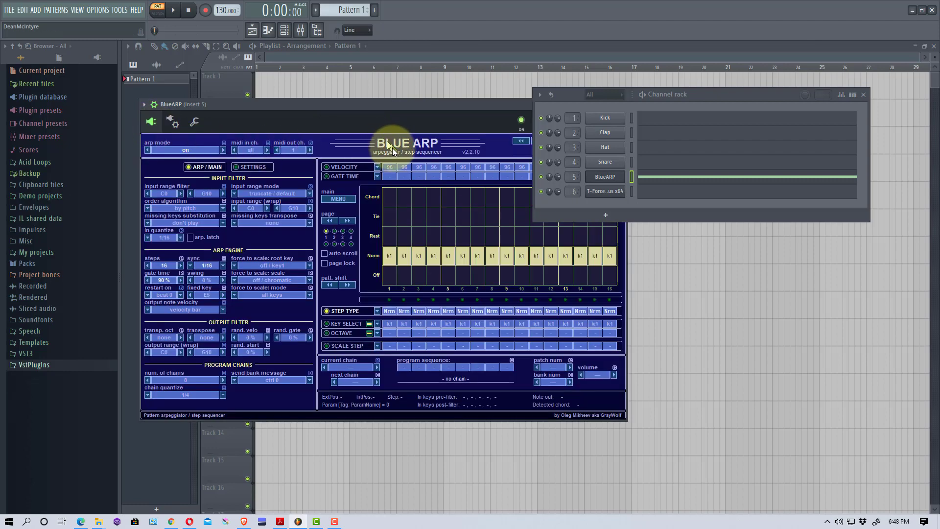
{"action": "left_click_drag", "start_coordinate": [716, 95], "coordinate": [797, 89]}
{"action": "left_click_drag", "start_coordinate": [416, 105], "coordinate": [387, 136]}
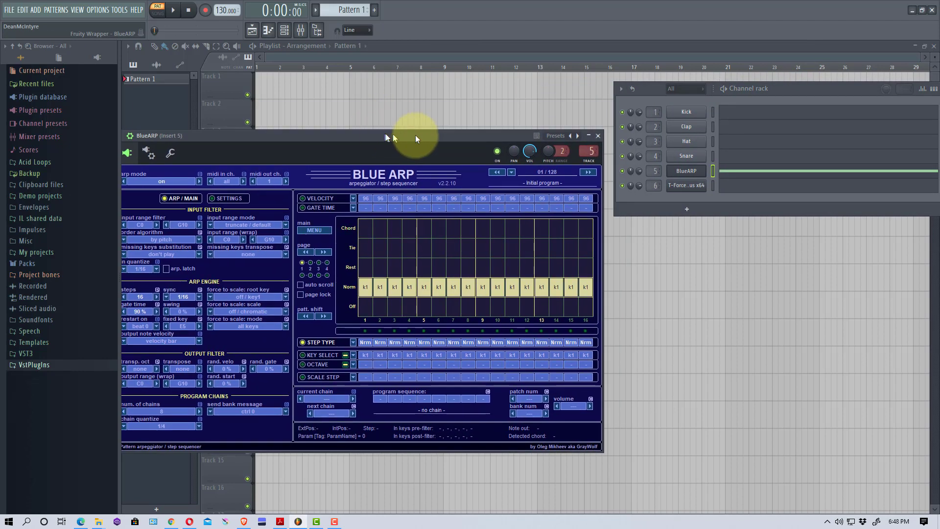
{"action": "left_click", "coordinate": [579, 136]}
{"action": "double_click", "coordinate": [578, 136]}
{"action": "left_click", "coordinate": [578, 136]}
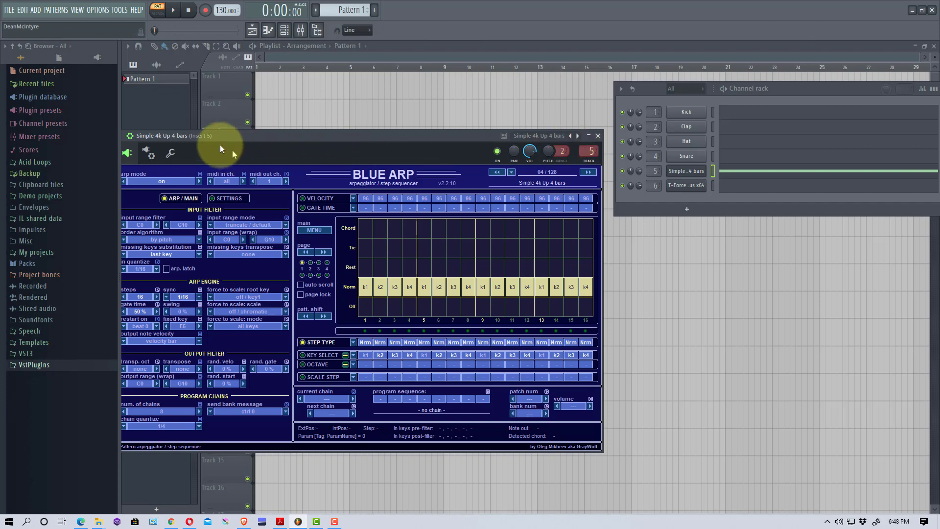
{"action": "left_click", "coordinate": [157, 7]}
{"action": "left_click", "coordinate": [173, 10]}
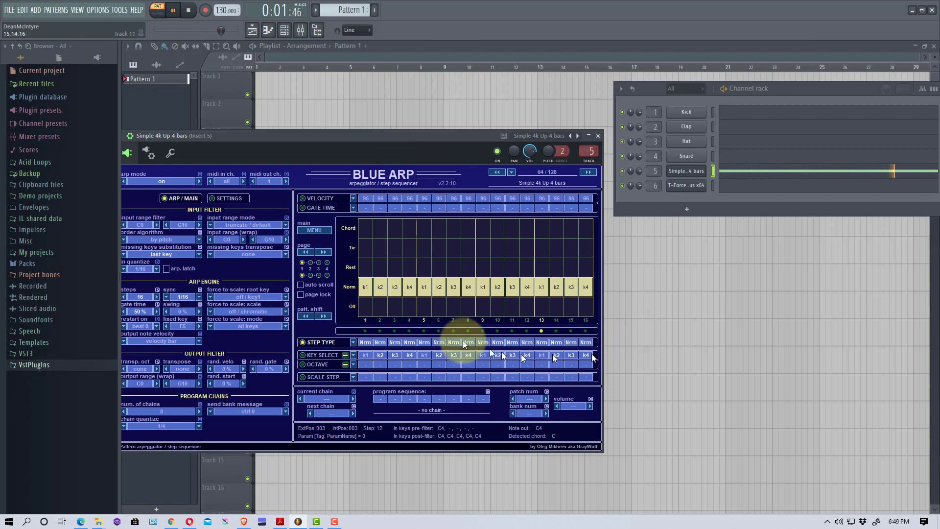
Set BlueARP scale steps: step 2 +5; steps 3, 5, 7, 9, 11 +3; step 13 +6; step 15 +5
{"action": "left_click", "coordinate": [331, 377]}
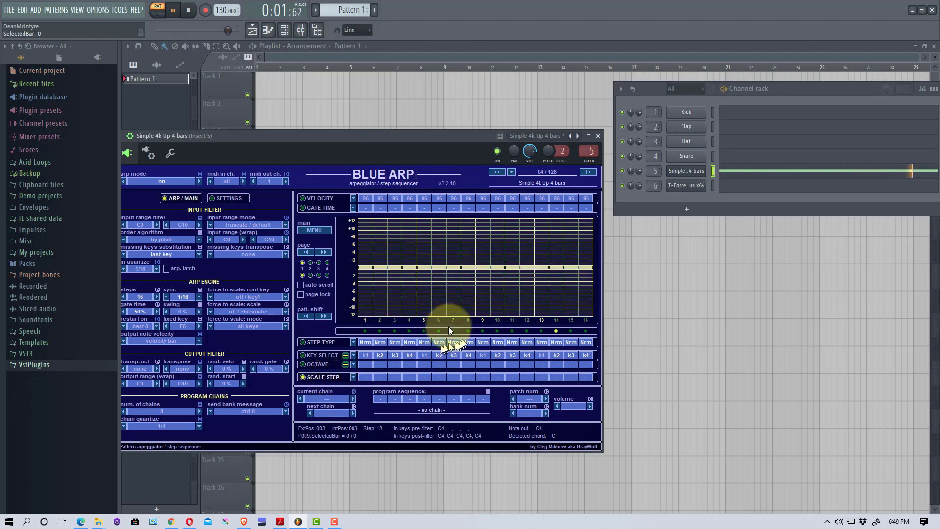
{"action": "left_click_drag", "start_coordinate": [397, 267], "coordinate": [394, 255]}
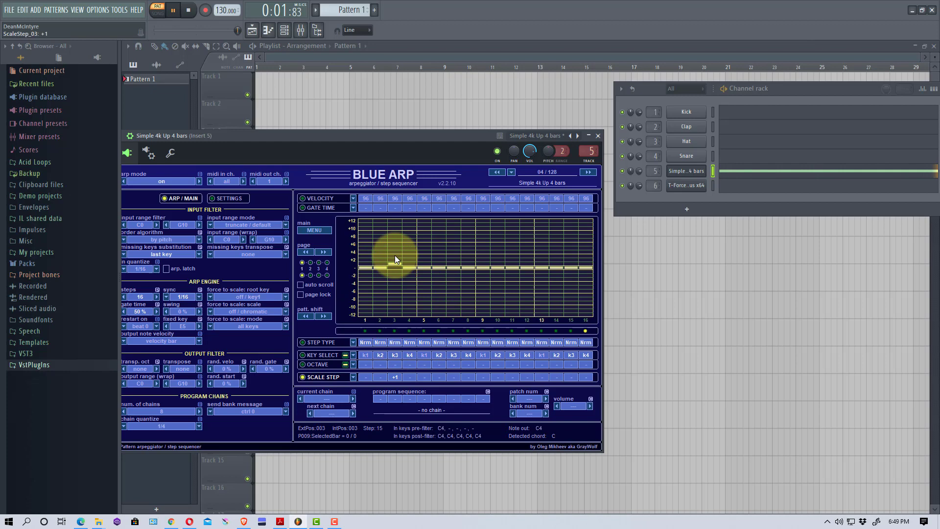
{"action": "left_click", "coordinate": [424, 255]}
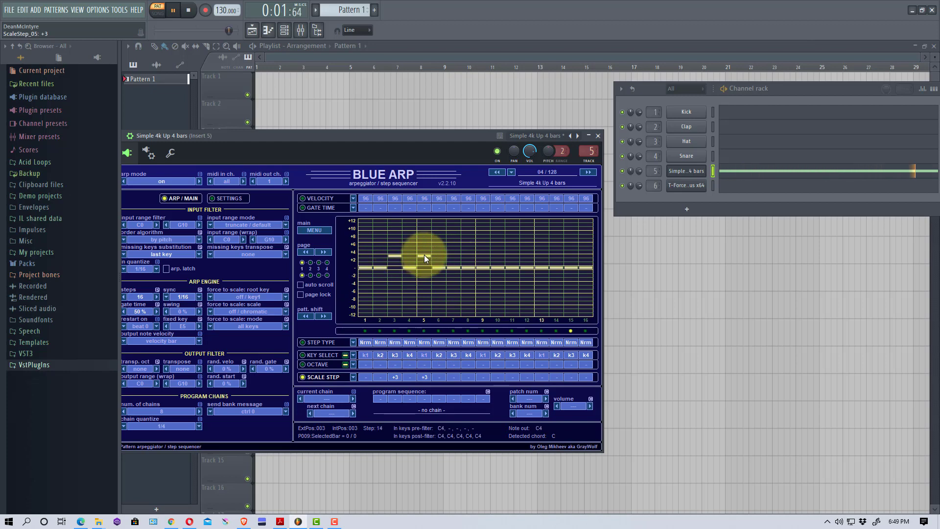
{"action": "left_click", "coordinate": [381, 248]}
{"action": "left_click", "coordinate": [452, 256]}
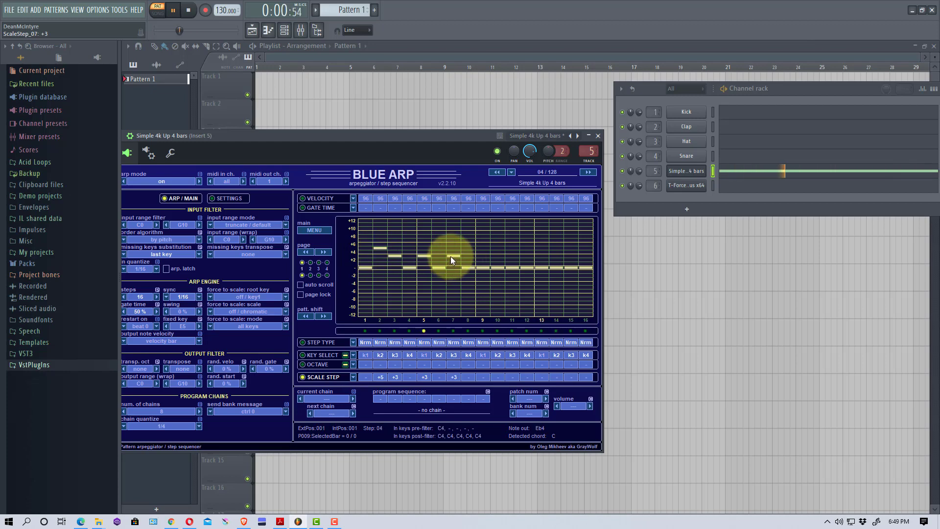
{"action": "left_click", "coordinate": [482, 256]}
{"action": "left_click", "coordinate": [512, 255]}
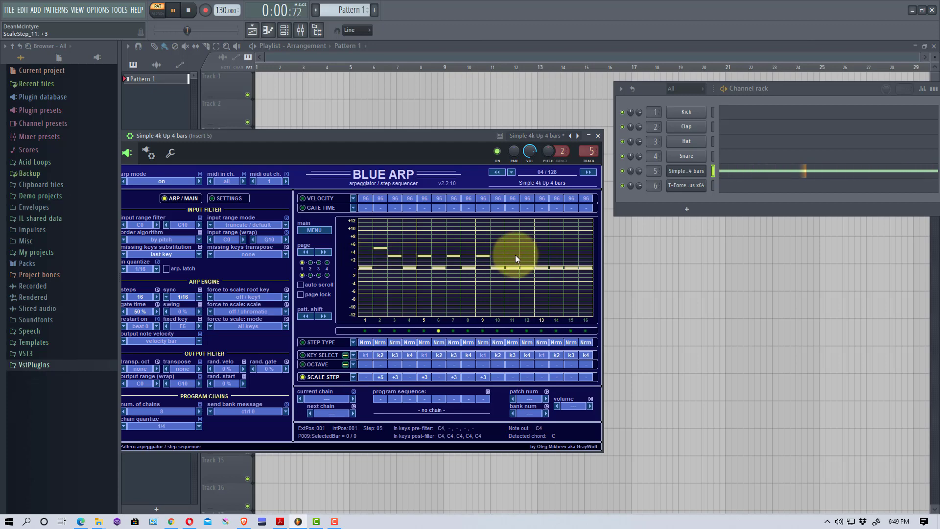
{"action": "left_click_drag", "start_coordinate": [544, 247], "coordinate": [542, 243]}
{"action": "left_click", "coordinate": [570, 249]}
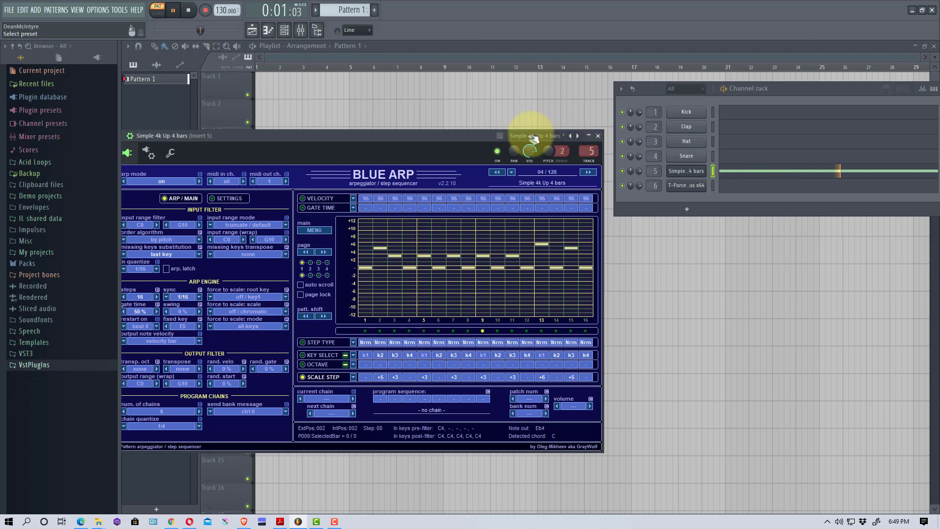
Step through presets to Riff 4k Up 4 bars, then view its OCTAVE and KEY SELECT rows
{"action": "left_click", "coordinate": [578, 135]}
{"action": "left_click", "coordinate": [578, 135]}
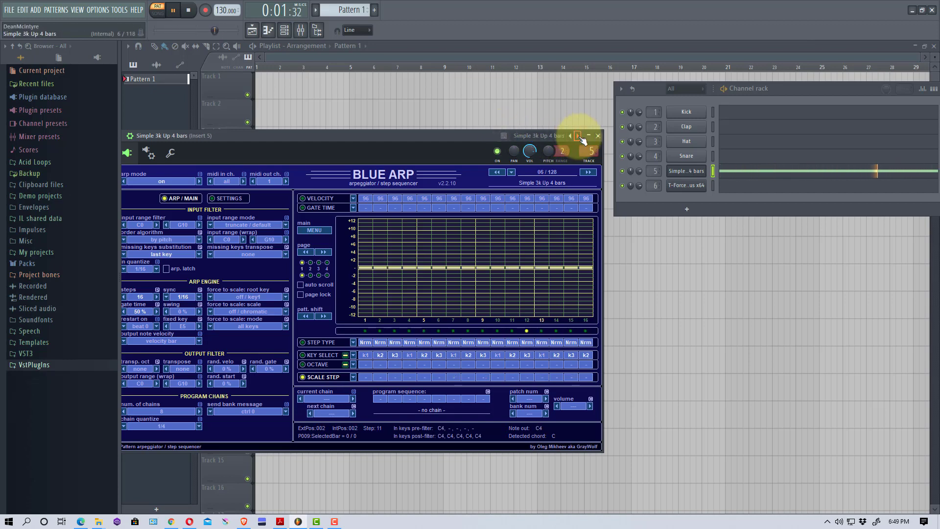
{"action": "left_click", "coordinate": [577, 136]}
{"action": "left_click", "coordinate": [578, 136]}
{"action": "left_click", "coordinate": [578, 135]}
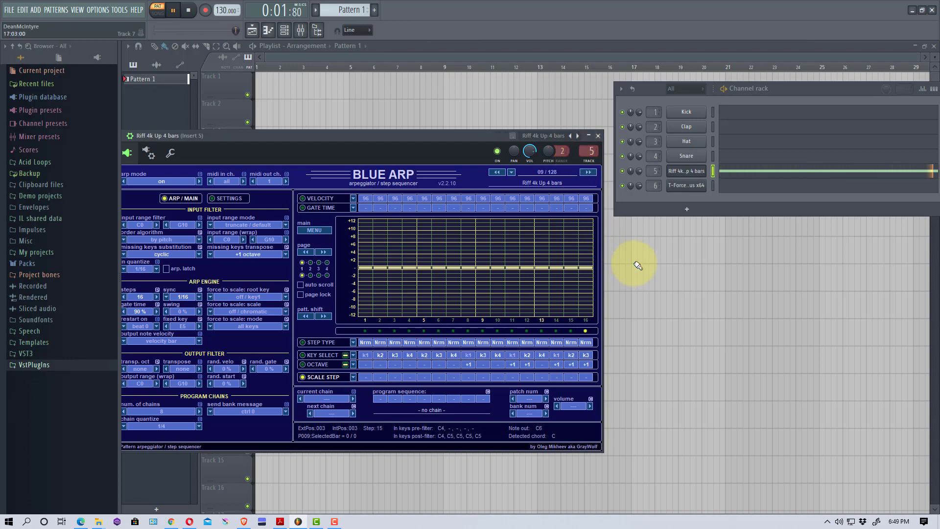
{"action": "left_click", "coordinate": [330, 366]}
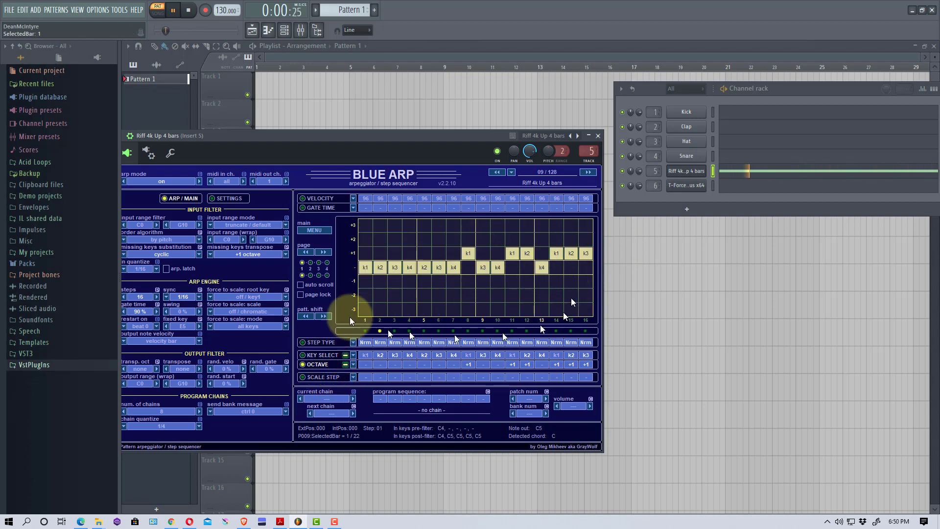
{"action": "left_click", "coordinate": [329, 357]}
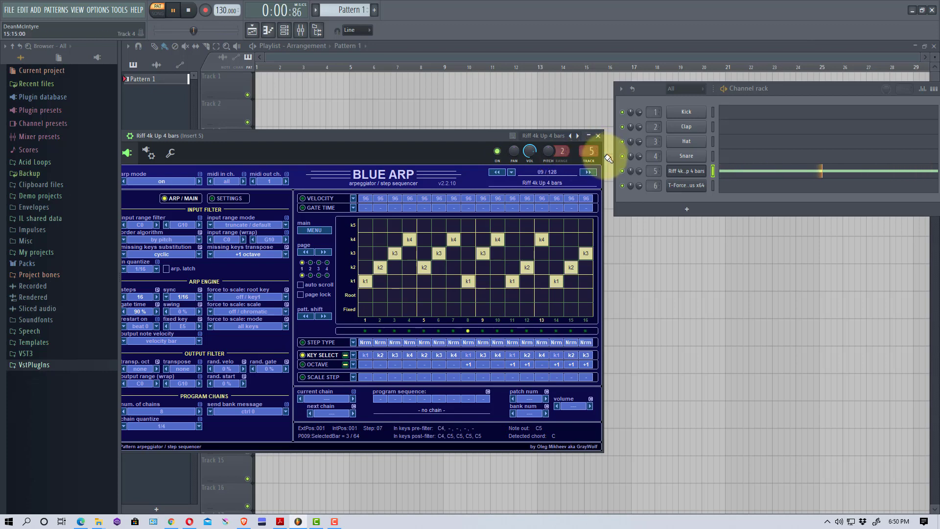
Stop playback and nudge the BlueARP window slightly
{"action": "left_click", "coordinate": [188, 10]}
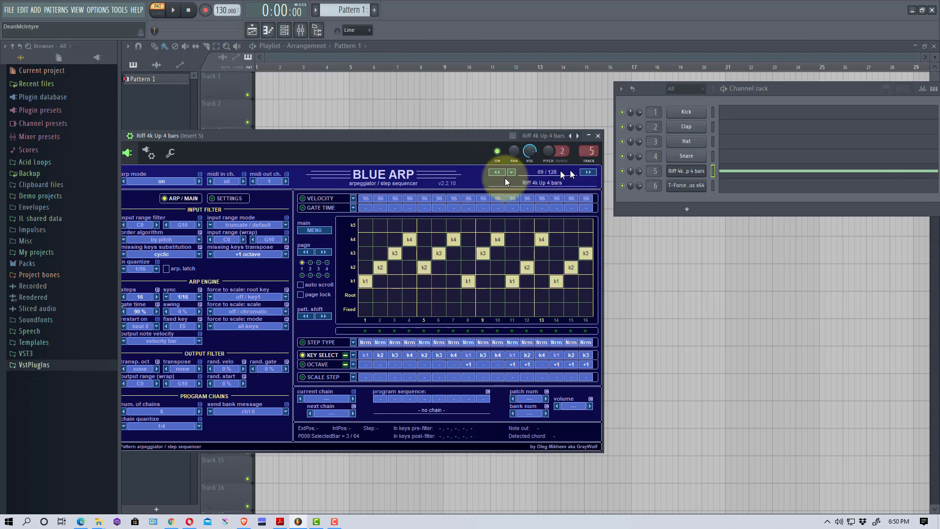
{"action": "left_click_drag", "start_coordinate": [403, 137], "coordinate": [403, 115]}
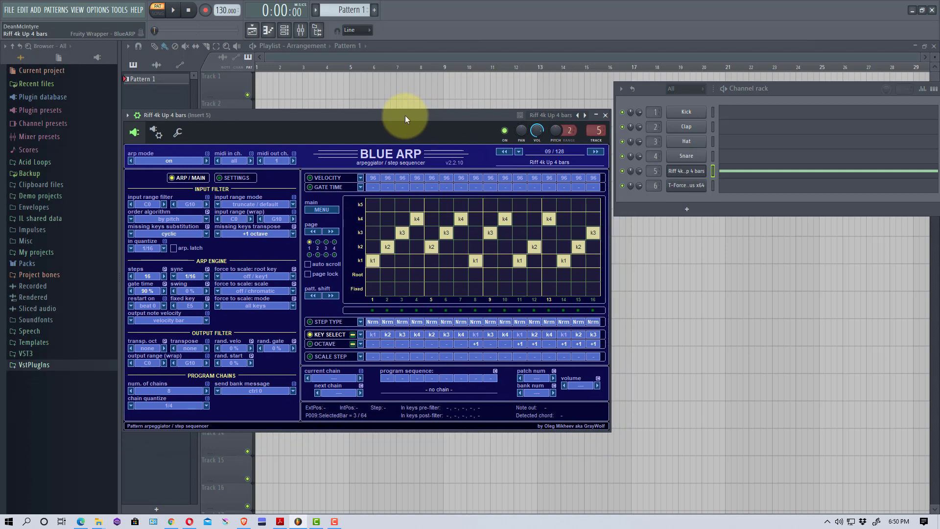
Delete the old BlueARP and T-Force channels, then add a new BlueARP and a Patcher channel
{"action": "right_click", "coordinate": [689, 187]}
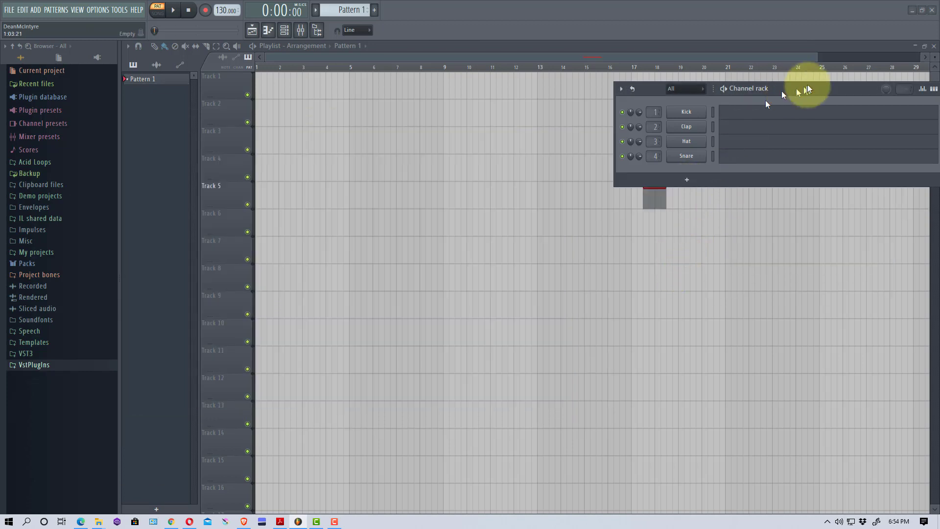
{"action": "left_click_drag", "start_coordinate": [812, 87], "coordinate": [742, 97]}
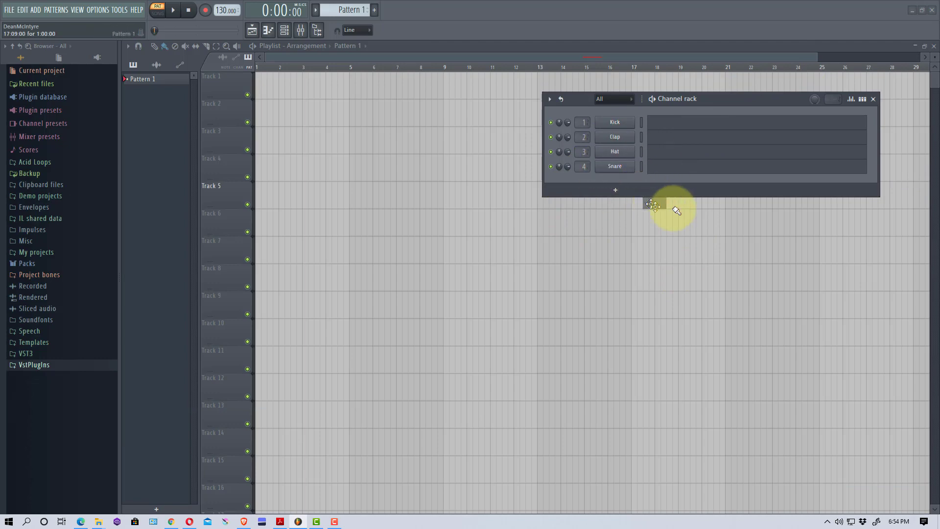
{"action": "left_click", "coordinate": [616, 188]}
{"action": "left_click", "coordinate": [712, 80]}
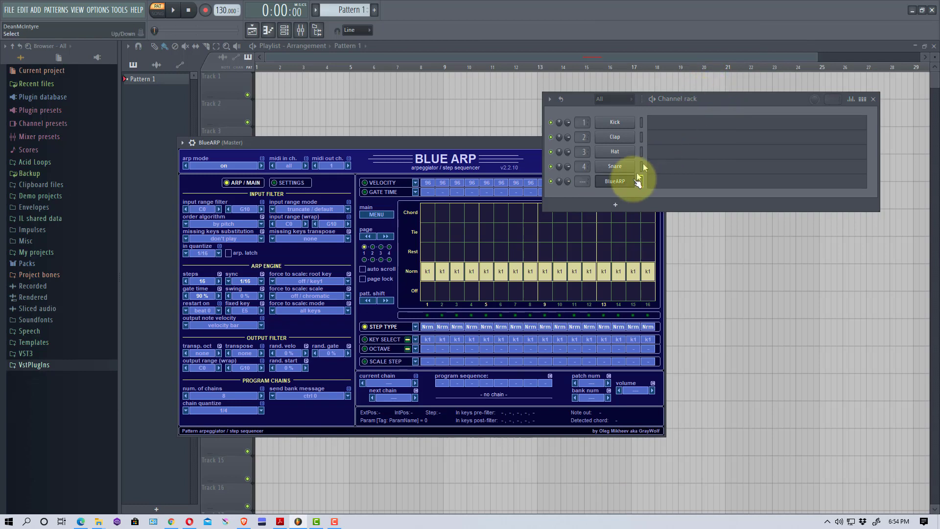
{"action": "left_click", "coordinate": [615, 204]}
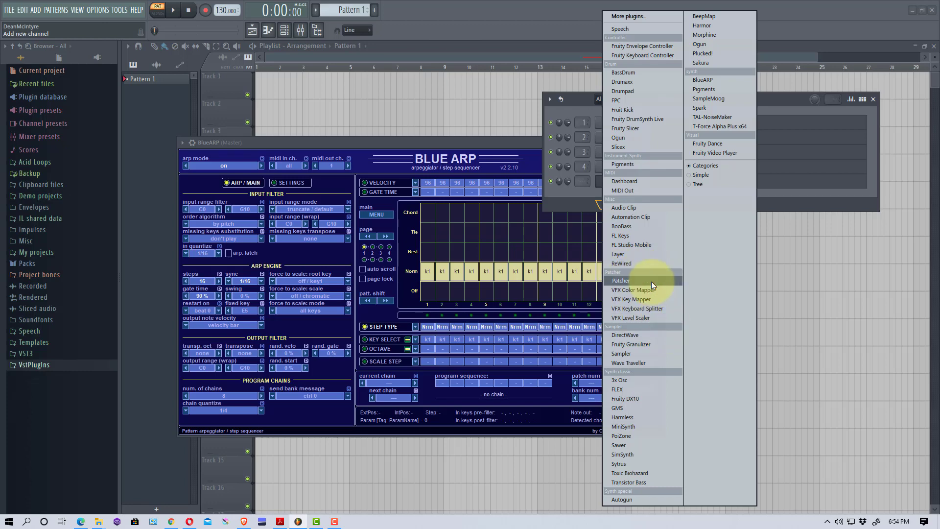
{"action": "left_click", "coordinate": [651, 281]}
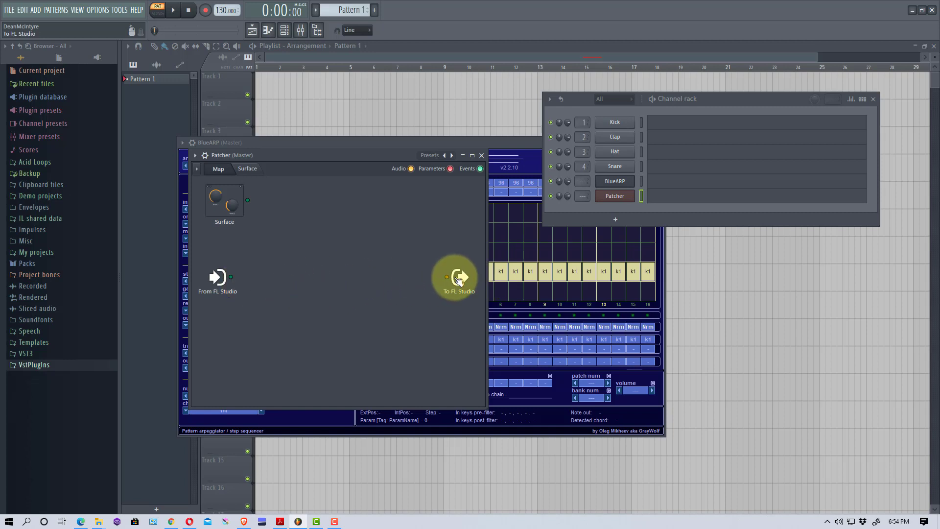
Insert BlueARP into the Patcher map from the From FL Studio node
{"action": "right_click", "coordinate": [231, 276]}
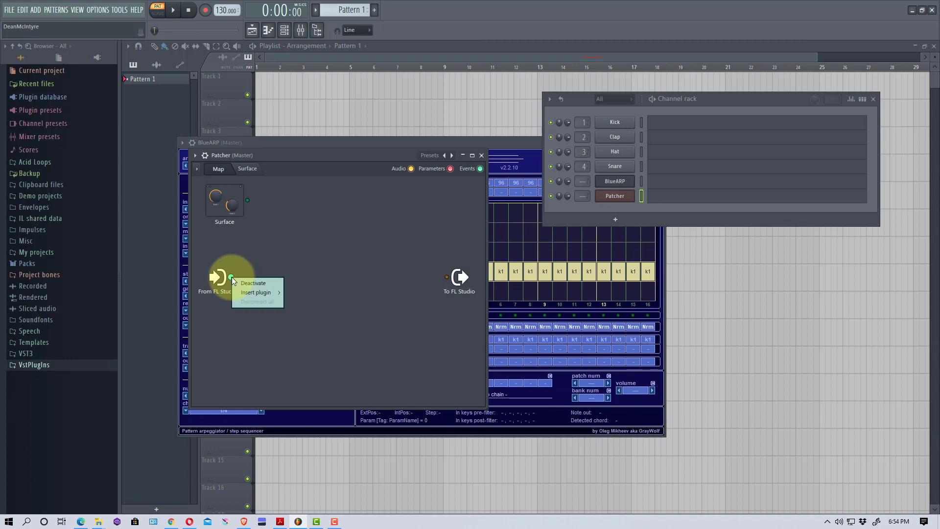
{"action": "mouse_move", "coordinate": [250, 292]}
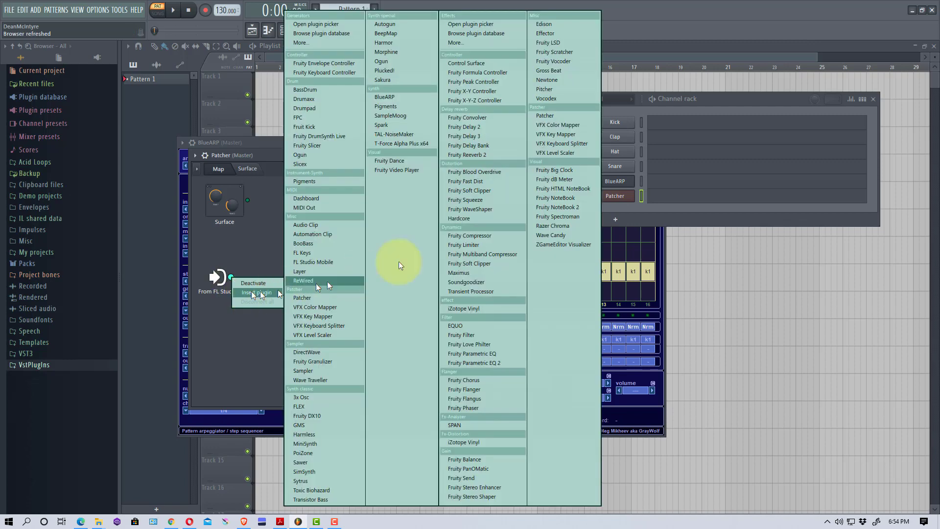
{"action": "left_click", "coordinate": [421, 95]}
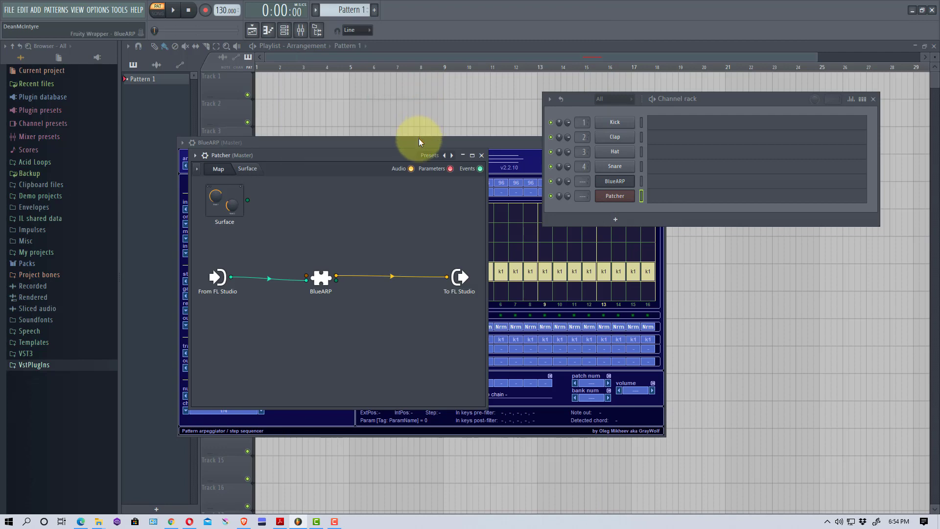
Add T-Force Alpha Plus x64 after BlueARP and move its node clear of BlueARP
{"action": "right_click", "coordinate": [336, 280]}
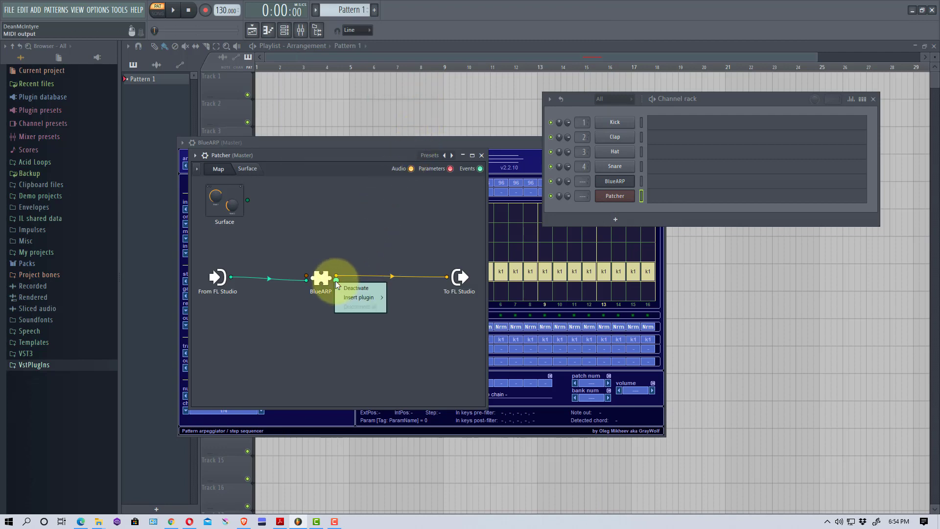
{"action": "mouse_move", "coordinate": [381, 299]}
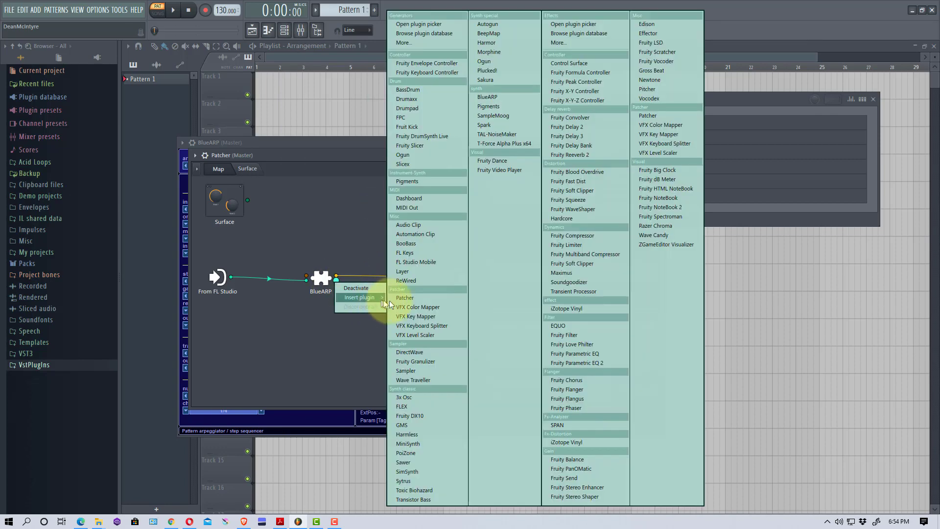
{"action": "left_click", "coordinate": [519, 145]}
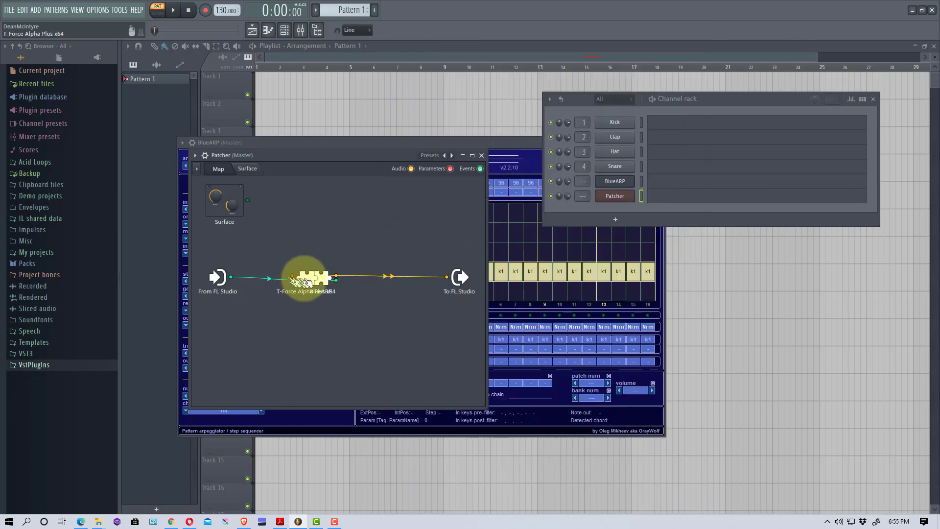
{"action": "left_click_drag", "start_coordinate": [317, 282], "coordinate": [392, 306]}
Route BlueARP's output into T-Force, placed before To FL Studio, and open BlueARP's editor
{"action": "left_click", "coordinate": [395, 278]}
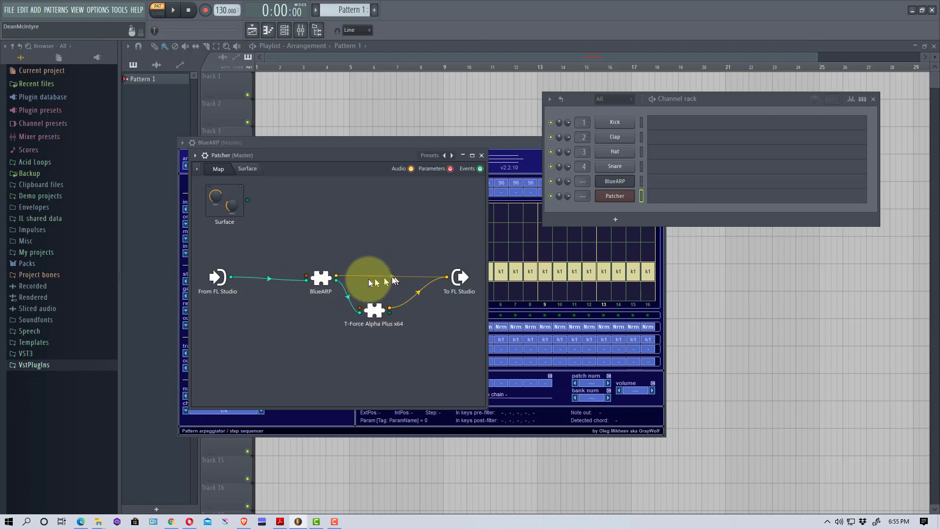
{"action": "right_click", "coordinate": [369, 278]}
{"action": "left_click", "coordinate": [369, 277]}
{"action": "right_click", "coordinate": [371, 276]}
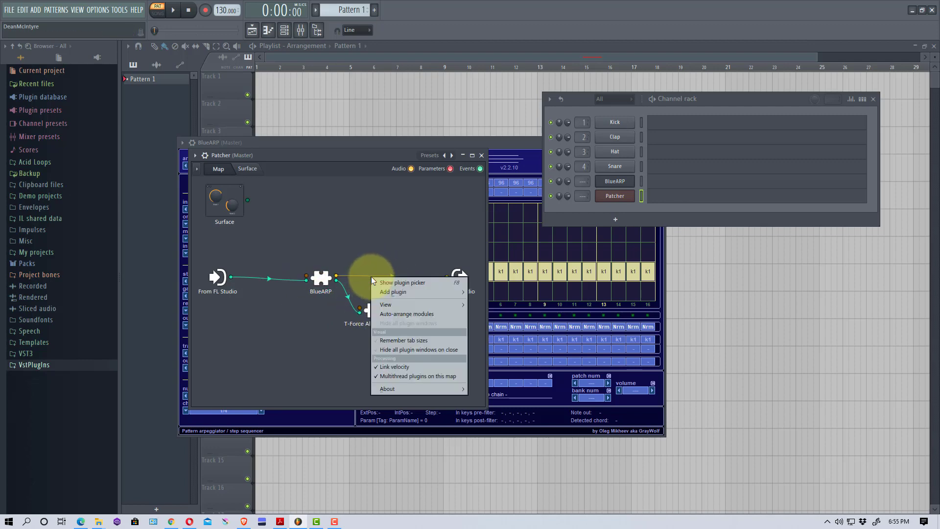
{"action": "right_click", "coordinate": [370, 278]}
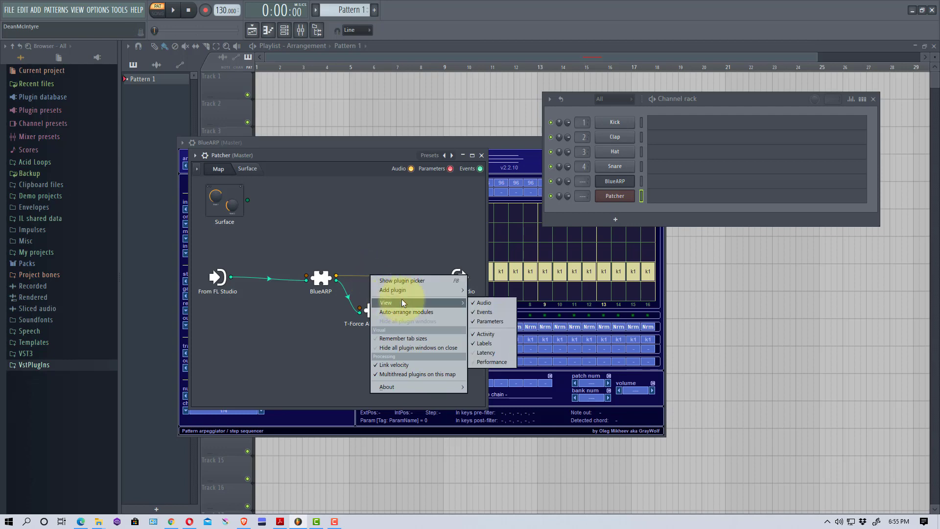
{"action": "right_click", "coordinate": [336, 277]}
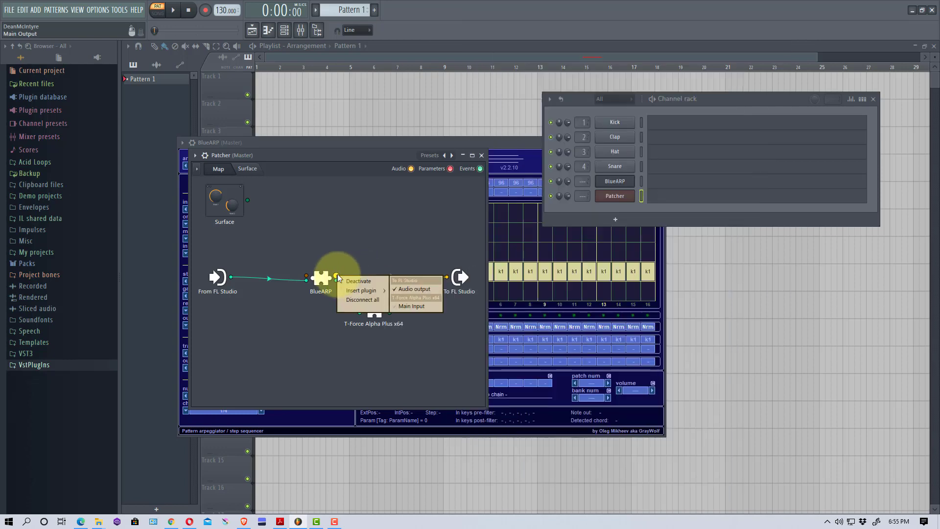
{"action": "left_click", "coordinate": [372, 304]}
{"action": "left_click_drag", "start_coordinate": [373, 310], "coordinate": [386, 279]}
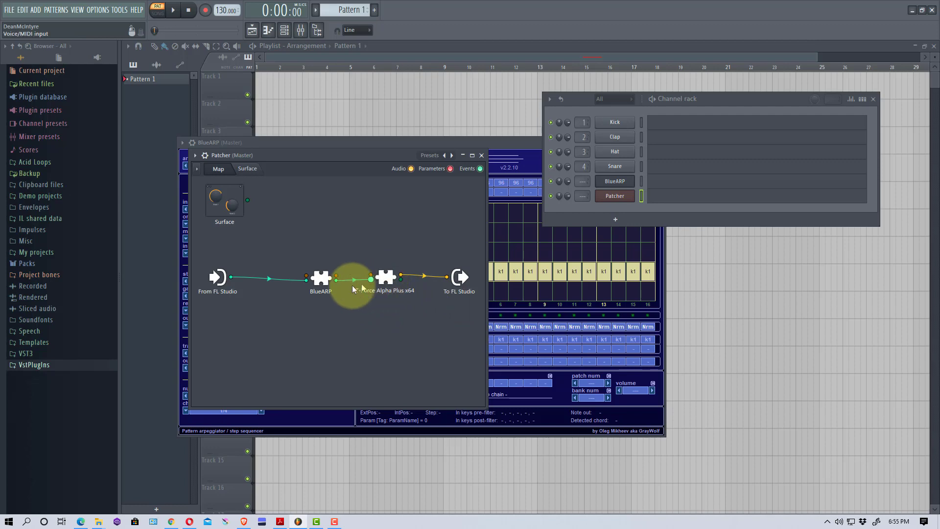
{"action": "double_click", "coordinate": [331, 284]}
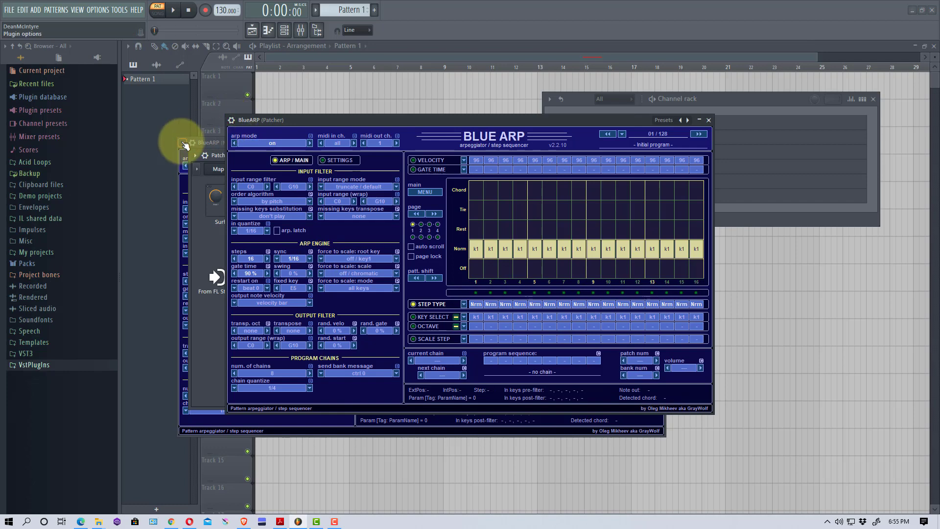
Close the standalone BlueARP window and change the Patcher BlueARP's MIDI Output port
{"action": "left_click_drag", "start_coordinate": [191, 142], "coordinate": [415, 287]}
{"action": "left_click", "coordinate": [868, 286]}
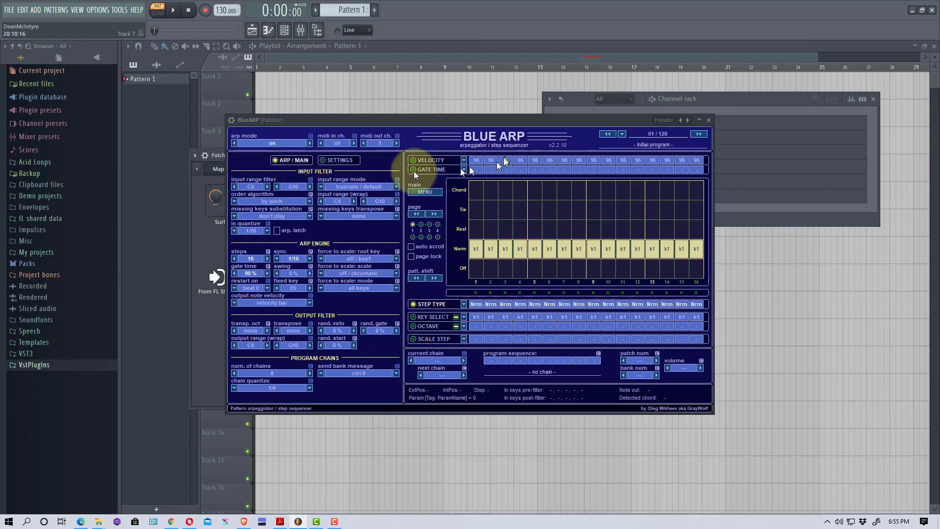
{"action": "left_click", "coordinate": [231, 121]}
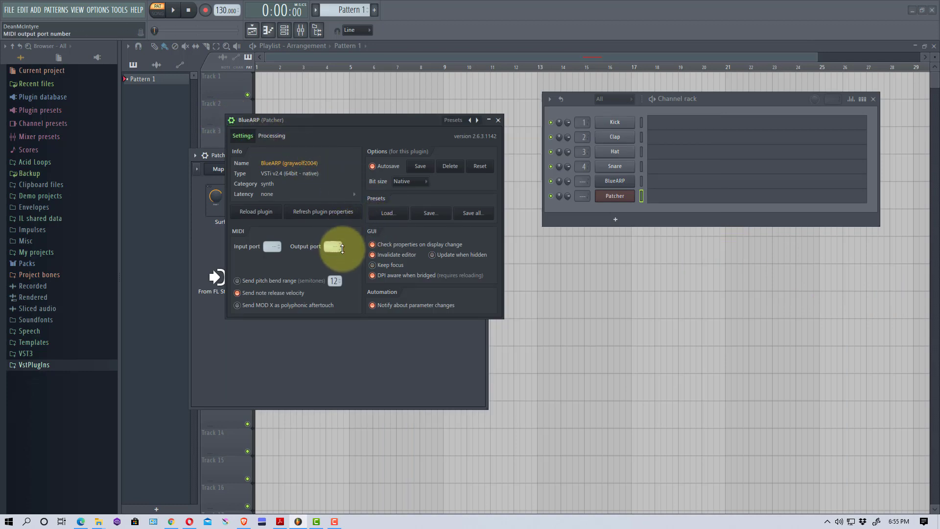
{"action": "scroll", "coordinate": [341, 247], "scroll_direction": "up", "scroll_amount": 7}
{"action": "scroll", "coordinate": [341, 248], "scroll_direction": "up", "scroll_amount": 2}
{"action": "left_click", "coordinate": [498, 120]}
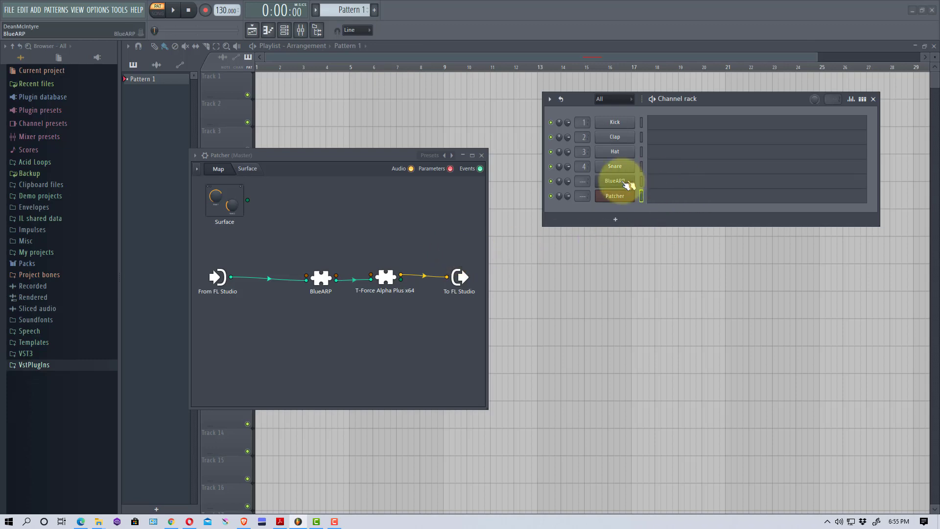
Draw a one-bar C4 note at the start of the Patcher channel's piano roll
{"action": "left_click", "coordinate": [621, 198]}
{"action": "left_click", "coordinate": [621, 198]}
{"action": "left_click", "coordinate": [676, 196]}
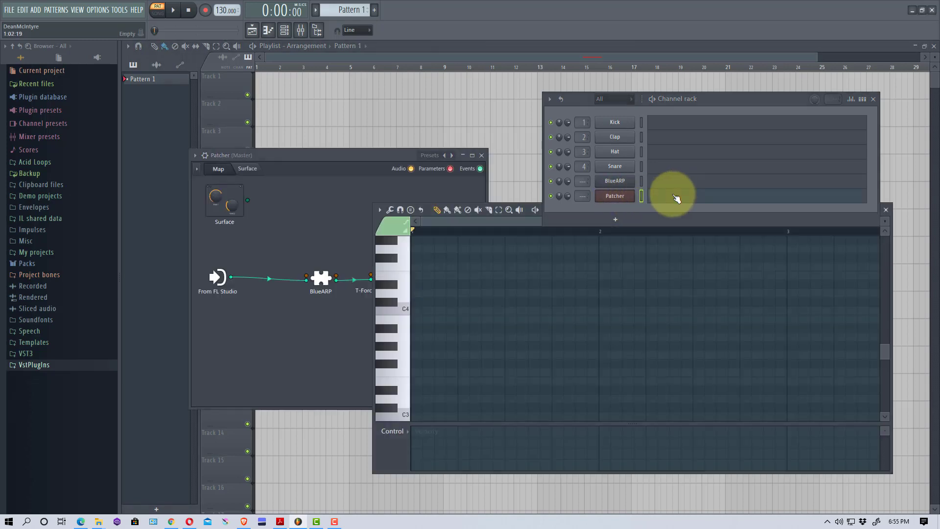
{"action": "left_click", "coordinate": [415, 312]}
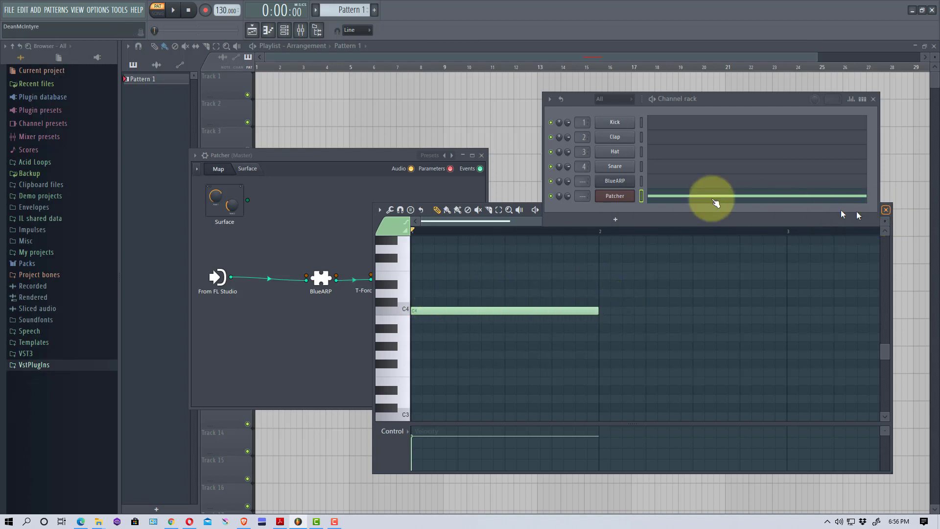
Play the pattern, step BlueARP's presets to 09 Riff 4k Up 4 bars, then stop
{"action": "left_click", "coordinate": [174, 10]}
{"action": "left_click", "coordinate": [318, 281]}
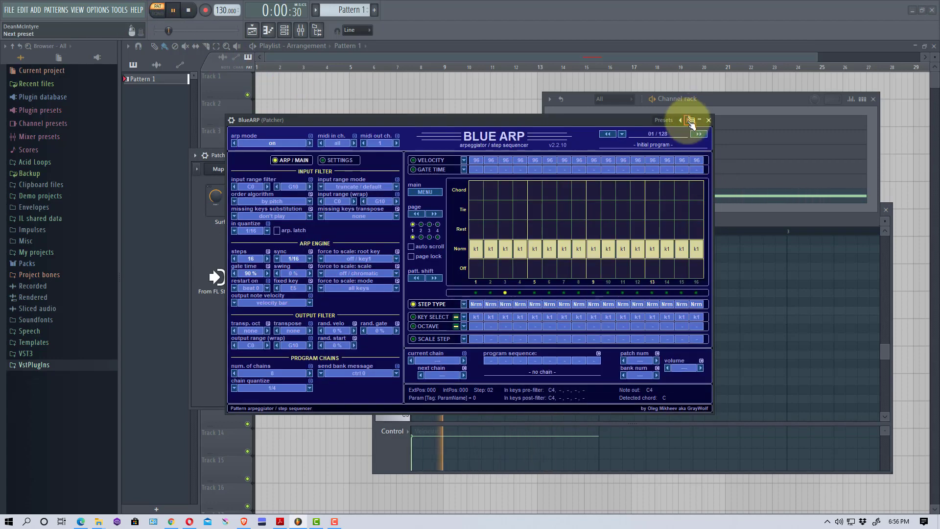
{"action": "left_click", "coordinate": [689, 121]}
{"action": "left_click", "coordinate": [688, 120]}
{"action": "left_click", "coordinate": [689, 120]}
{"action": "left_click", "coordinate": [689, 120]}
{"action": "left_click", "coordinate": [689, 120]}
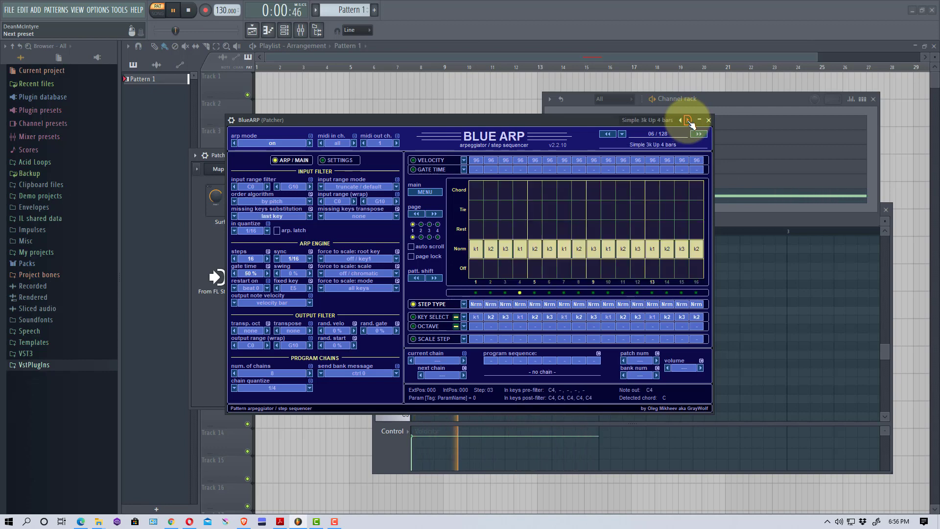
{"action": "left_click", "coordinate": [689, 120]}
{"action": "left_click", "coordinate": [689, 121]}
{"action": "left_click", "coordinate": [689, 120]}
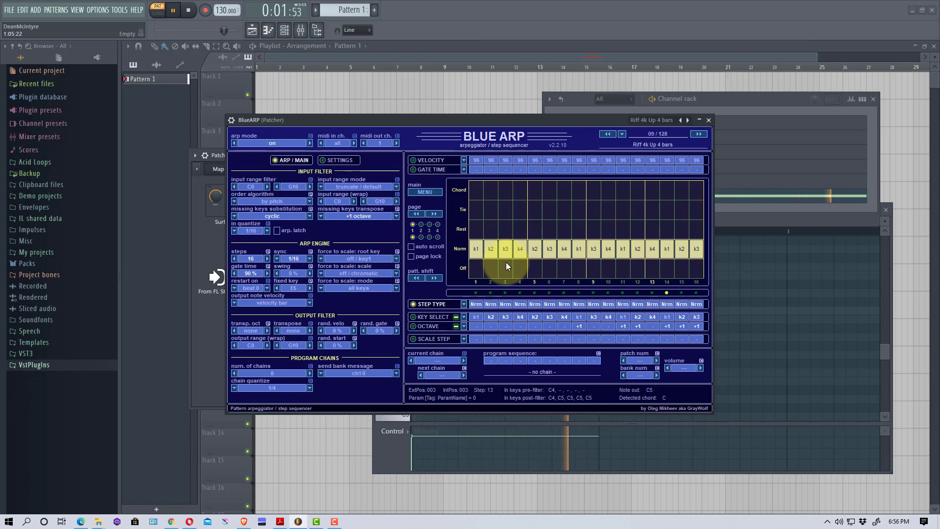
{"action": "left_click", "coordinate": [199, 11]}
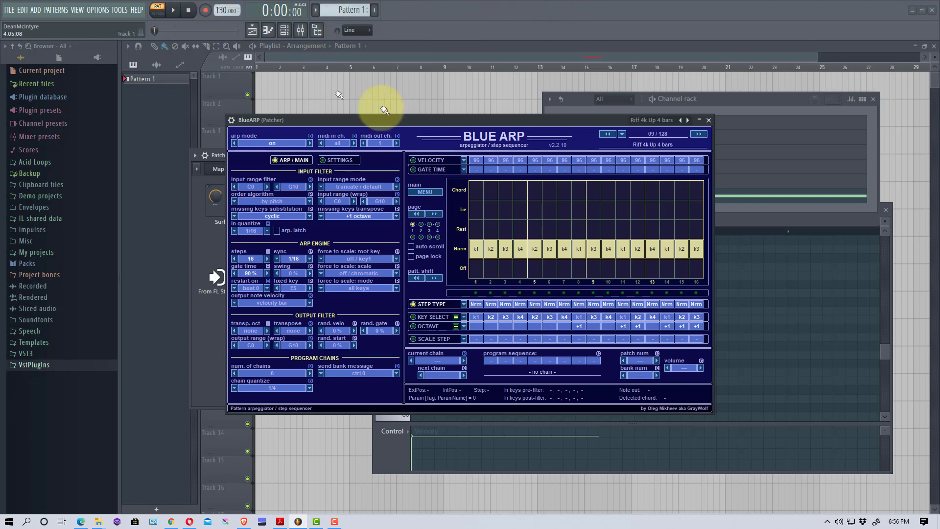
Close the BlueARP editor to reveal the BlueARP-to-T-Force Alpha Plus x64 chain in Patcher
{"action": "left_click", "coordinate": [708, 120]}
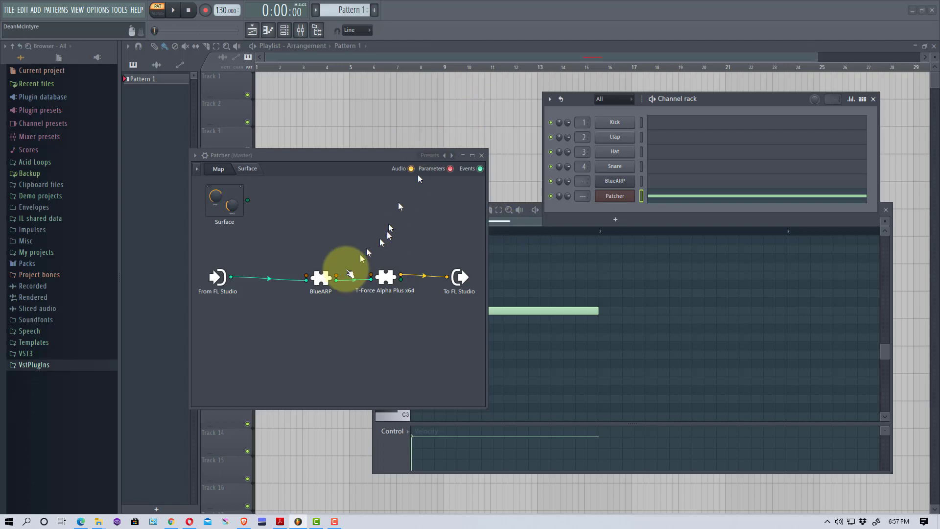
Review the Patcher BlueARP's wrapper settings page, then close its window
{"action": "double_click", "coordinate": [320, 278]}
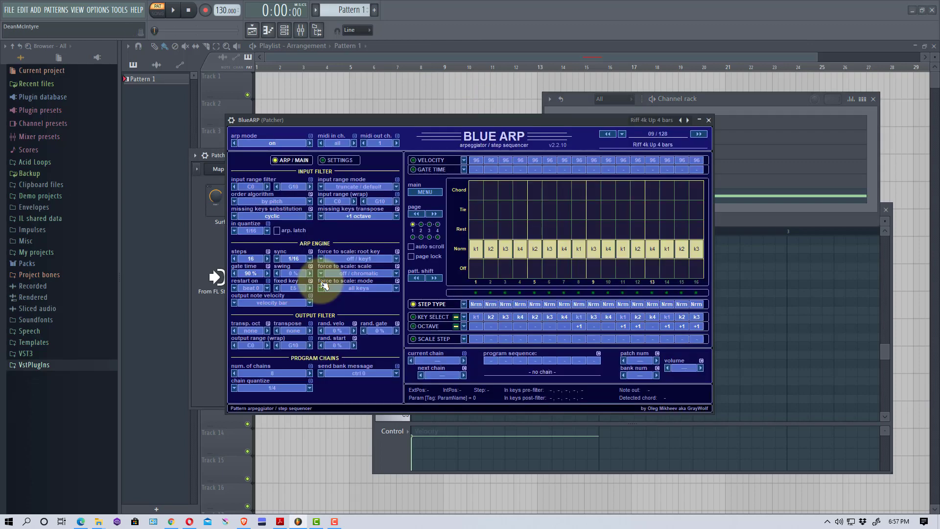
{"action": "left_click", "coordinate": [232, 120]}
{"action": "left_click", "coordinate": [232, 120]}
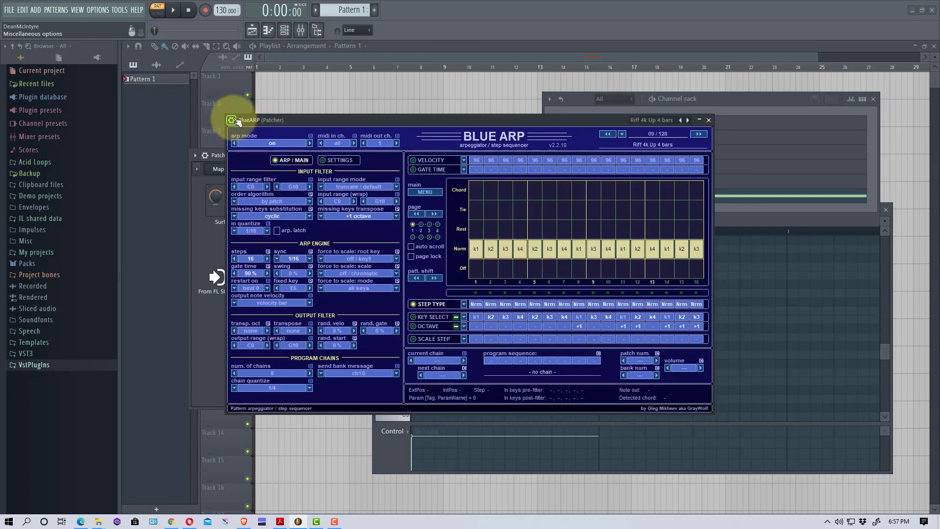
{"action": "left_click", "coordinate": [232, 119]}
{"action": "left_click", "coordinate": [498, 123]}
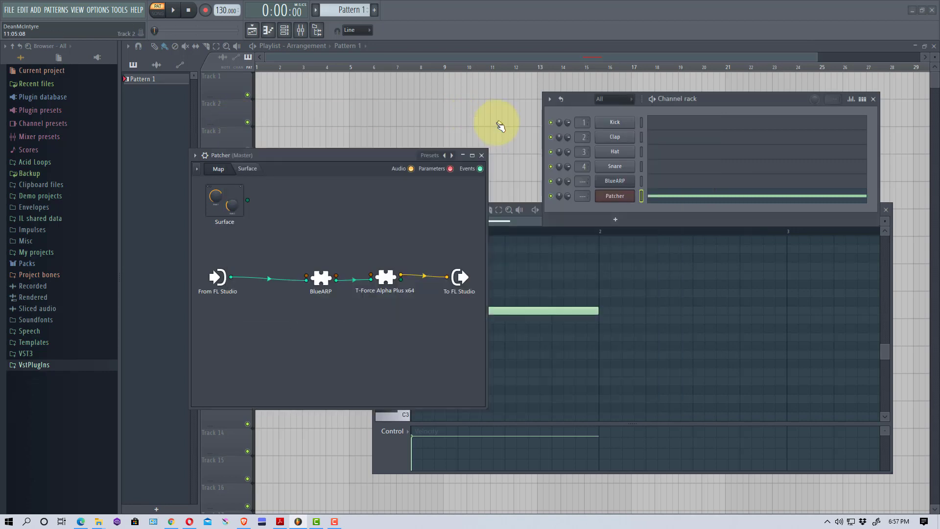
Review the channel-rack BlueARP's wrapper Settings tab, then close its window
{"action": "left_click", "coordinate": [615, 180]}
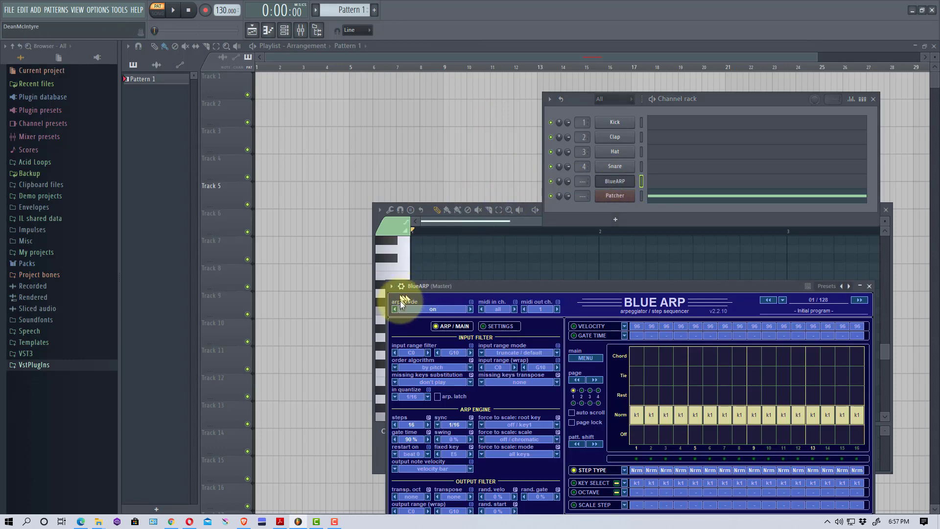
{"action": "left_click", "coordinate": [401, 286]}
{"action": "left_click", "coordinate": [419, 303]}
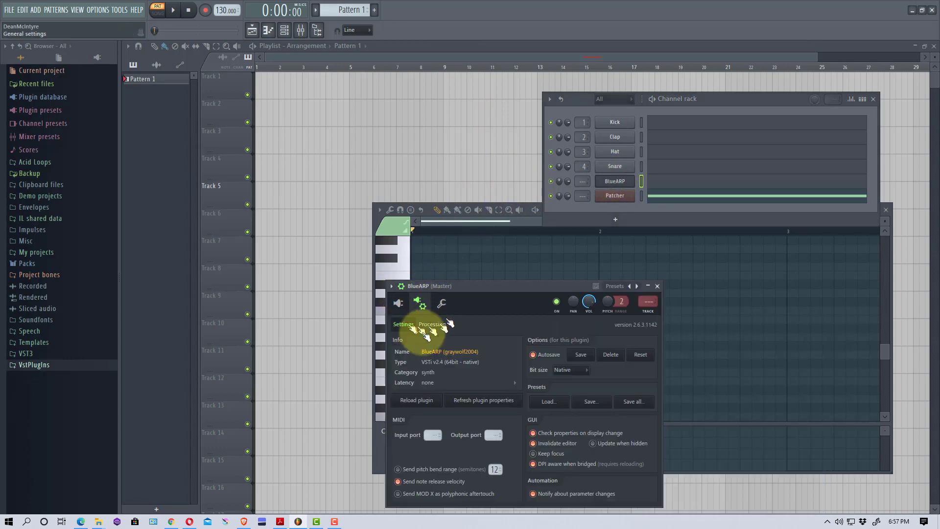
{"action": "left_click", "coordinate": [657, 287]}
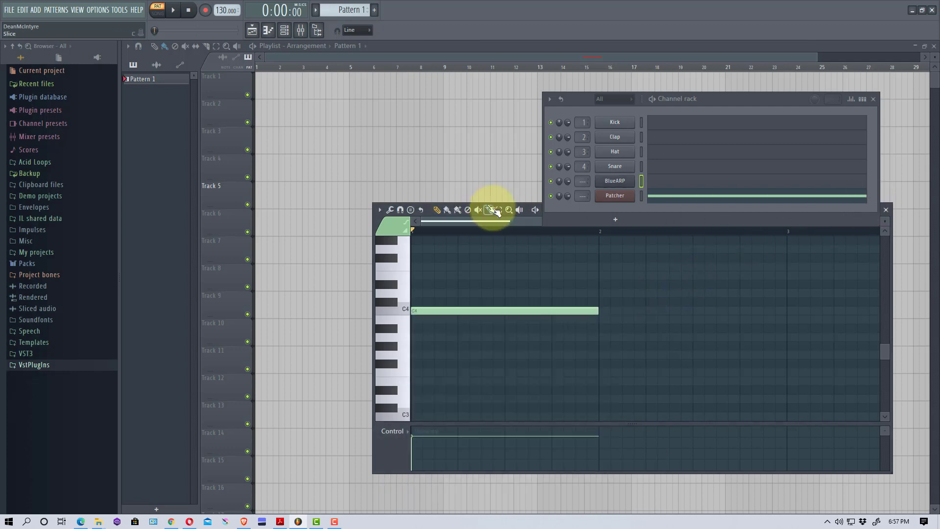
Close the piano roll, leaving the Channel rack over the empty Playlist
{"action": "left_click", "coordinate": [886, 209]}
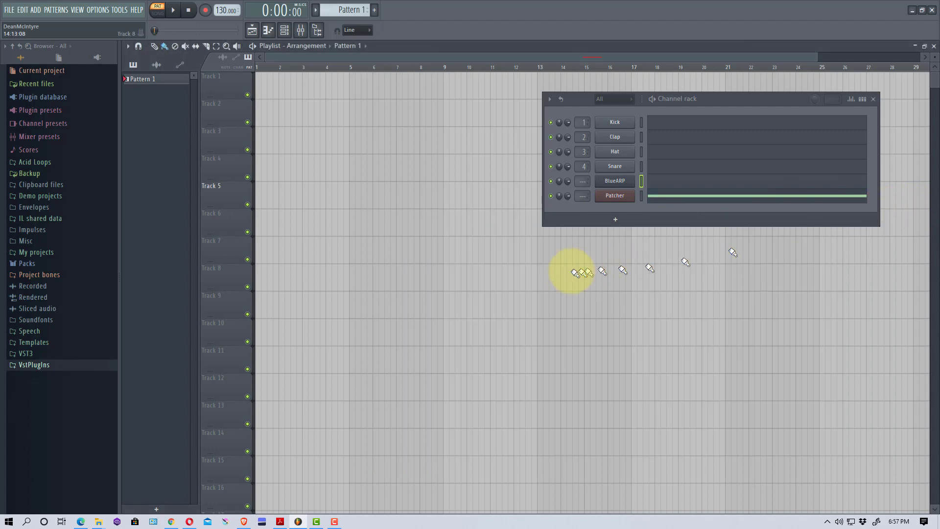